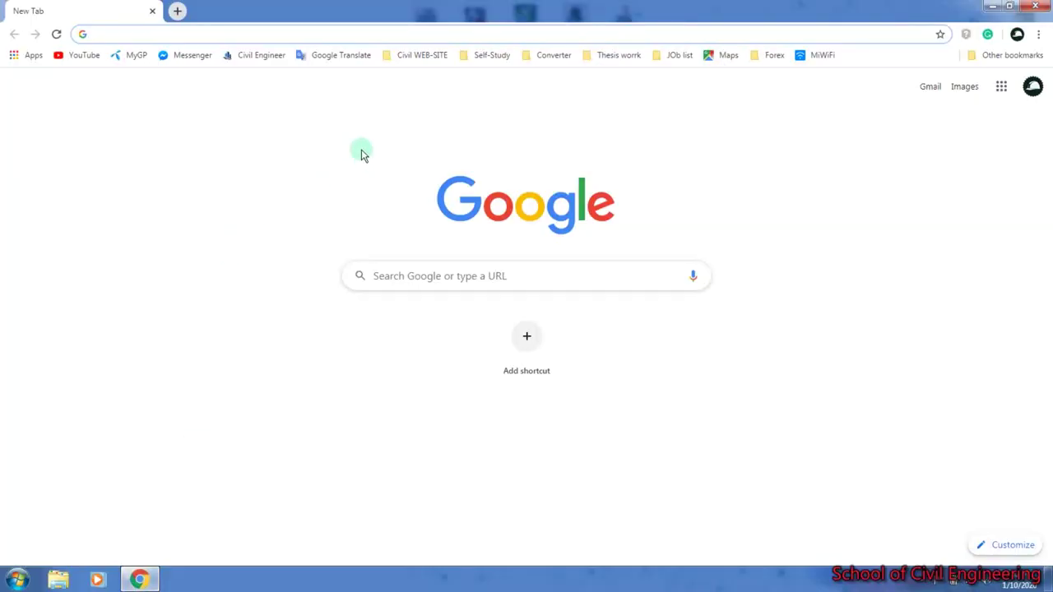
# - Open the Canadian Climate Data and Scenarios website at climate-scenarios.canada.ca using the copied address
pyautogui.rightClick(99, 37)
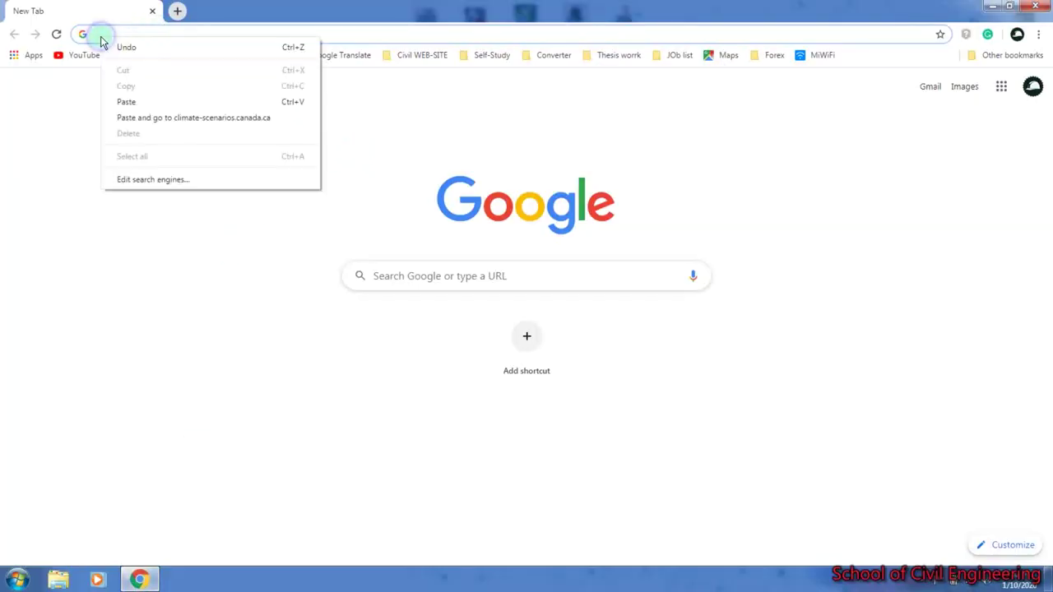
pyautogui.click(128, 105)
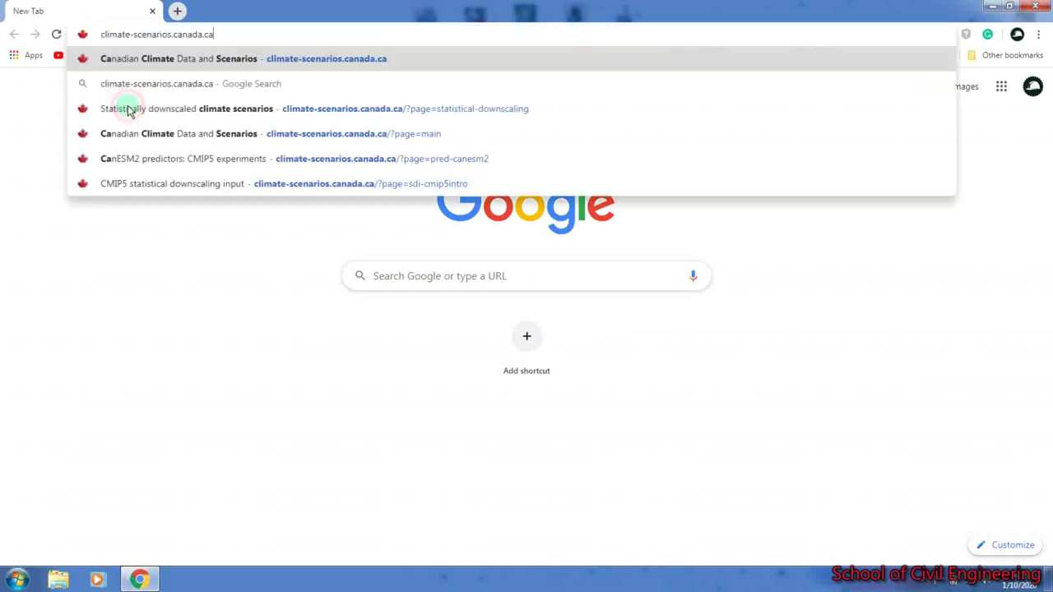
pyautogui.click(198, 59)
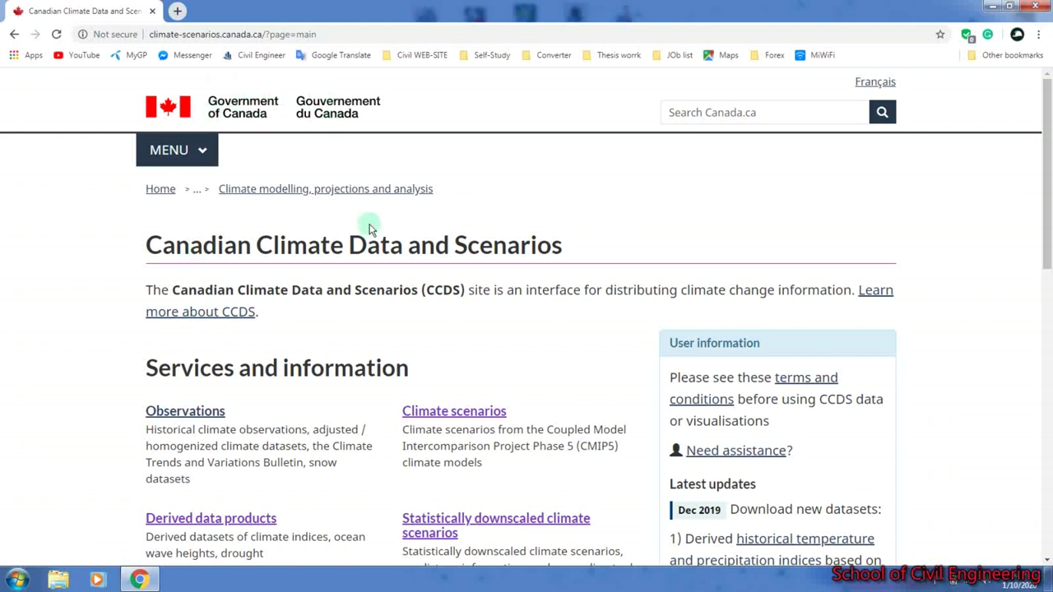
# - Look over the Canadian Climate Data and Scenarios home page, from its title down to the Features section
pyautogui.moveTo(142, 240); pyautogui.dragTo(564, 242)
pyautogui.click(562, 246)
pyautogui.moveTo(142, 245); pyautogui.dragTo(592, 242)
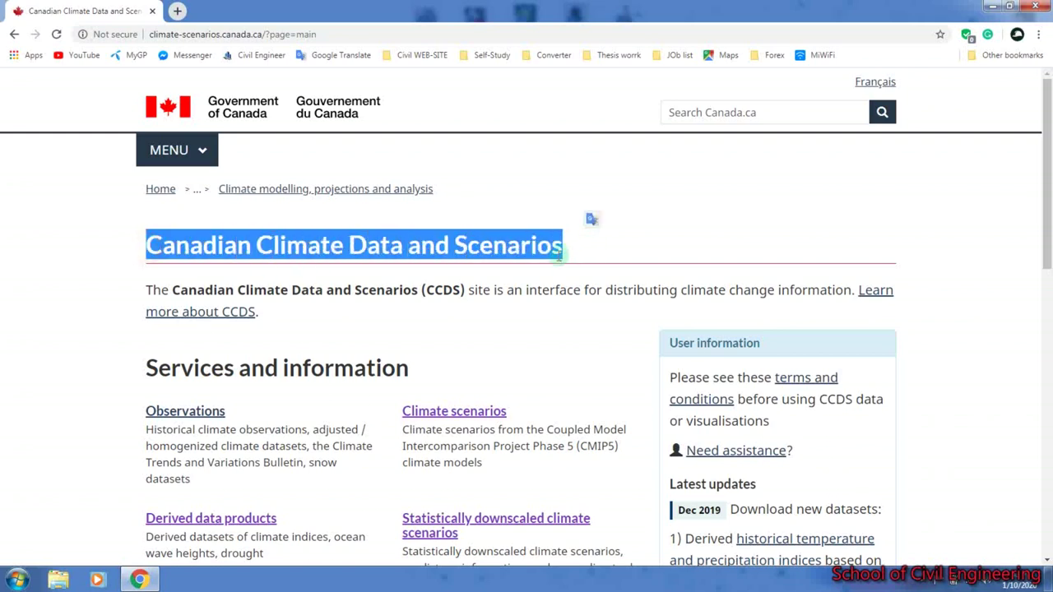
pyautogui.click(557, 256)
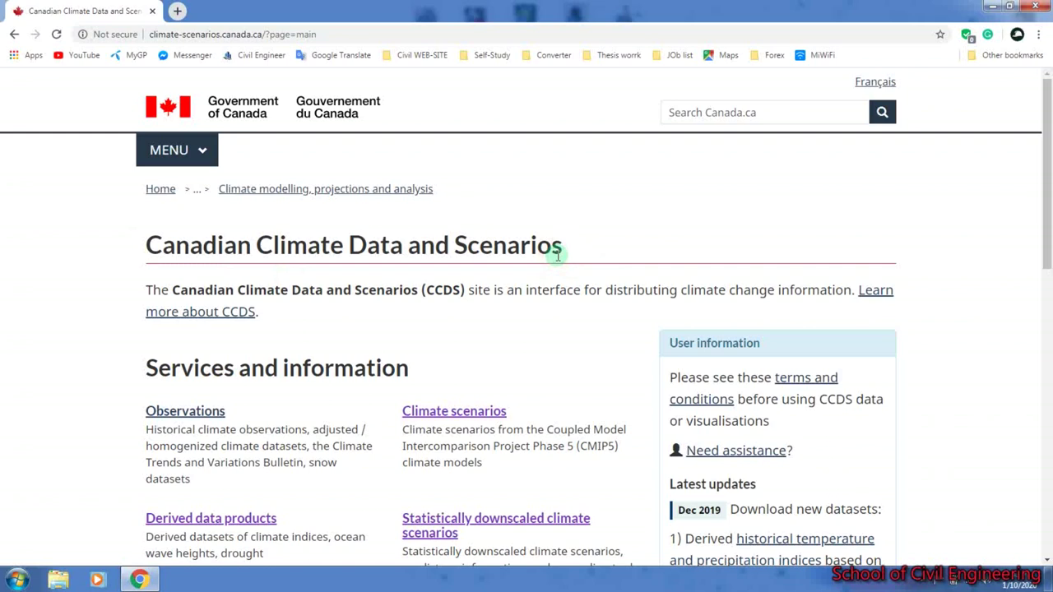
pyautogui.scroll(-1, 513, 298)
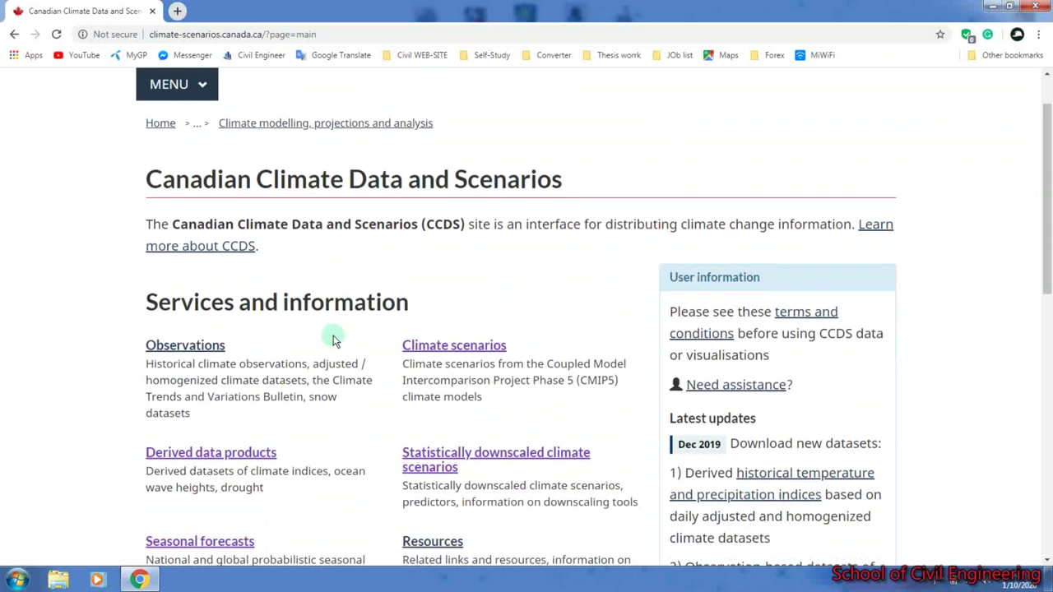
pyautogui.scroll(-2, 334, 340)
pyautogui.scroll(3, 299, 365)
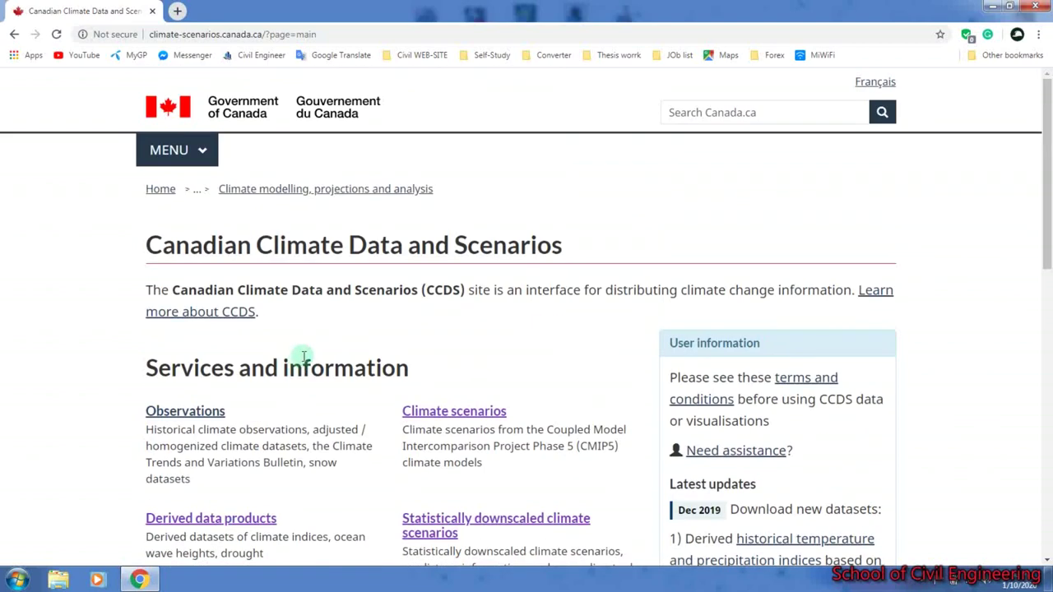
pyautogui.scroll(-7, 304, 356)
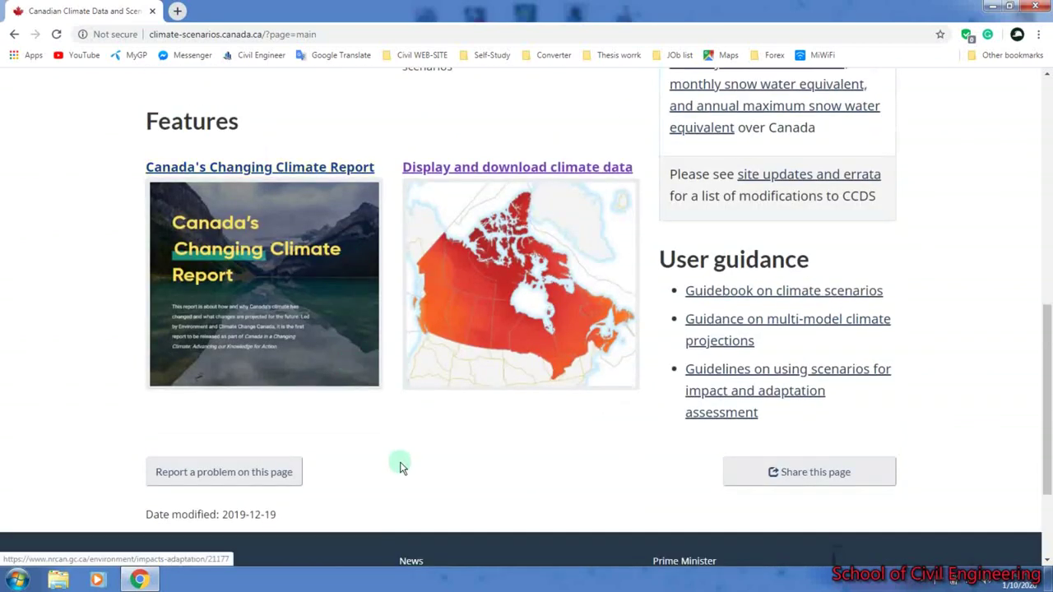
pyautogui.scroll(3, 401, 467)
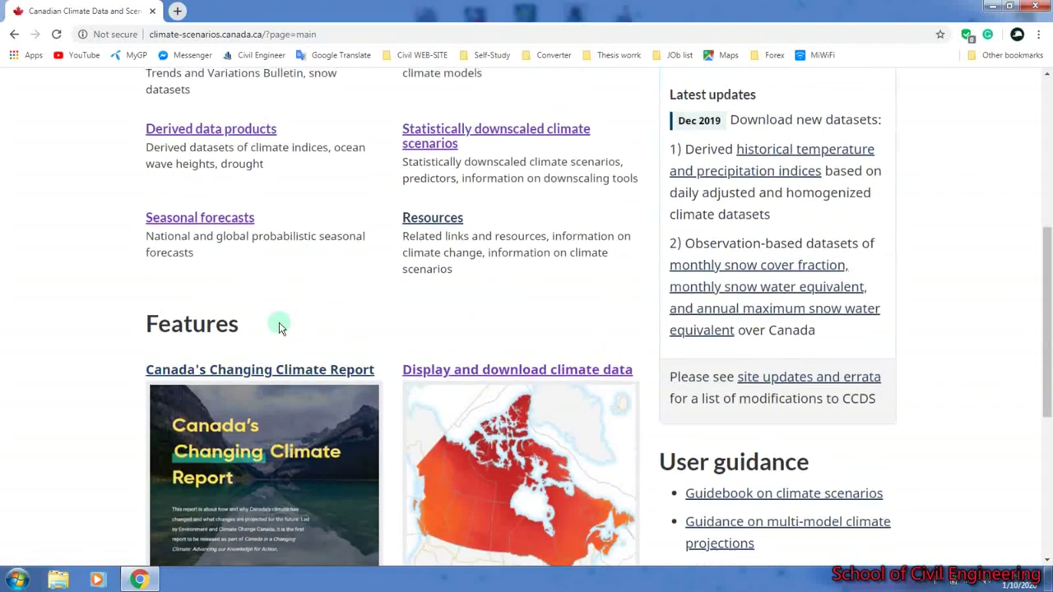
pyautogui.scroll(-2, 279, 327)
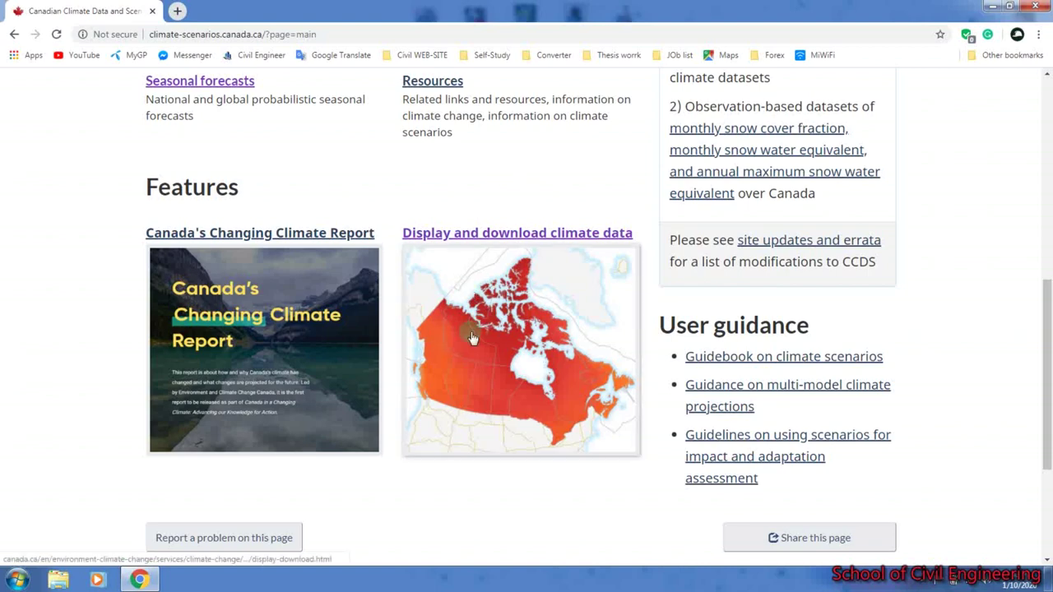
pyautogui.scroll(2, 504, 362)
pyautogui.scroll(2, 322, 408)
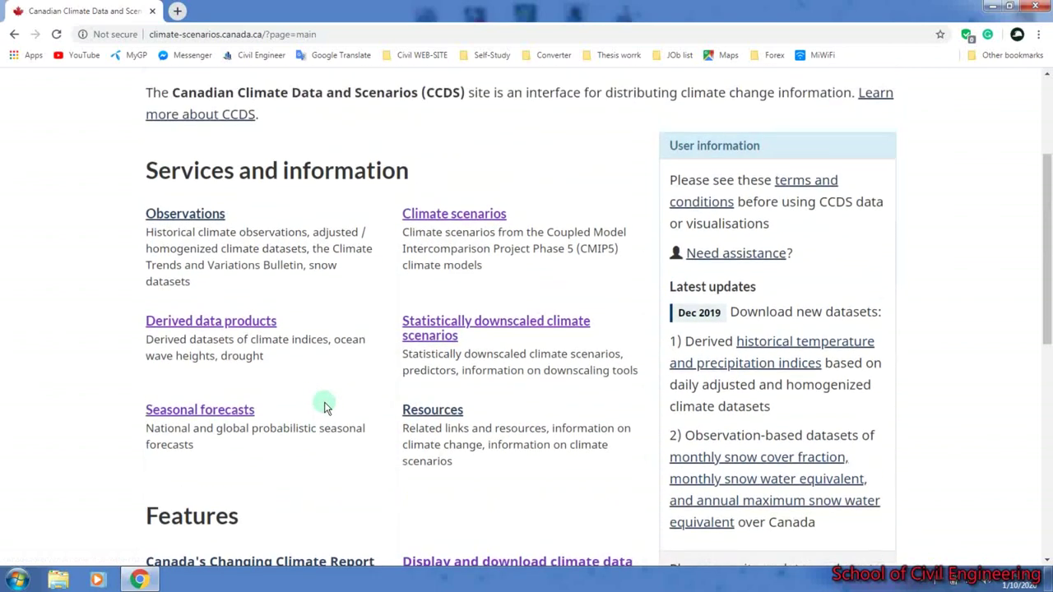
# - Examine the Services and information section of the home page
pyautogui.moveTo(146, 171); pyautogui.dragTo(419, 172)
pyautogui.scroll(1, 341, 209)
pyautogui.scroll(1, 341, 210)
pyautogui.moveTo(143, 236); pyautogui.dragTo(443, 241)
pyautogui.click(384, 236)
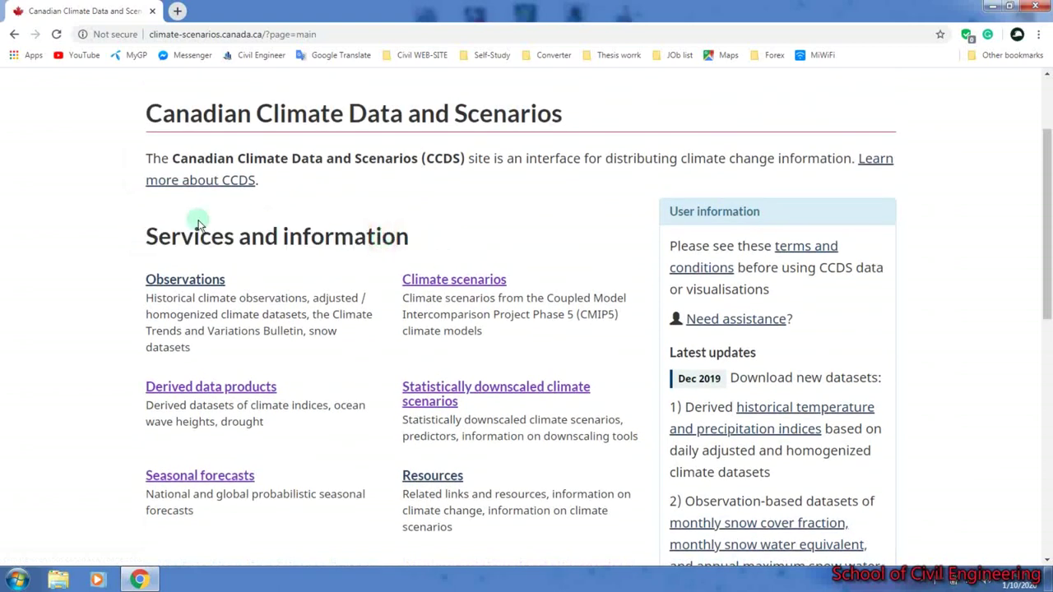
pyautogui.moveTo(146, 236); pyautogui.dragTo(422, 241)
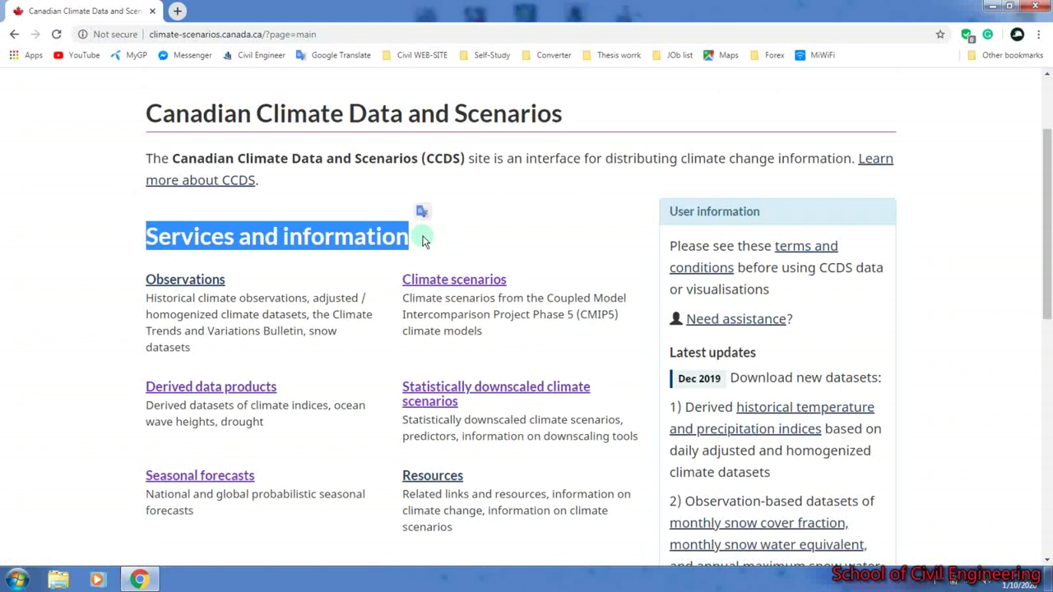
pyautogui.click(352, 244)
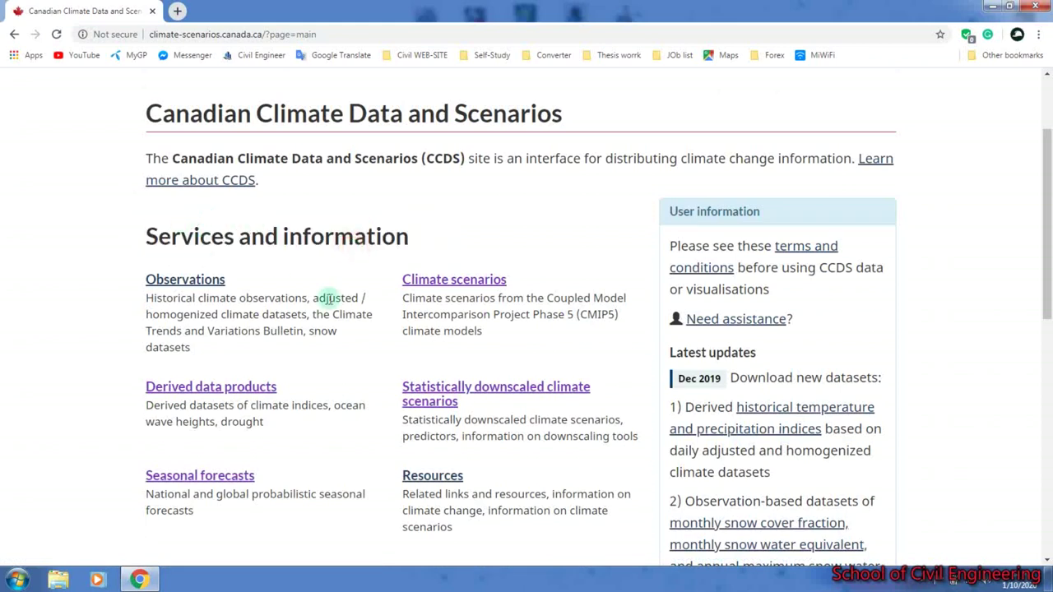
# - Open the Statistically downscaled climate scenarios page from the Services and information section
pyautogui.scroll(-3, 331, 303)
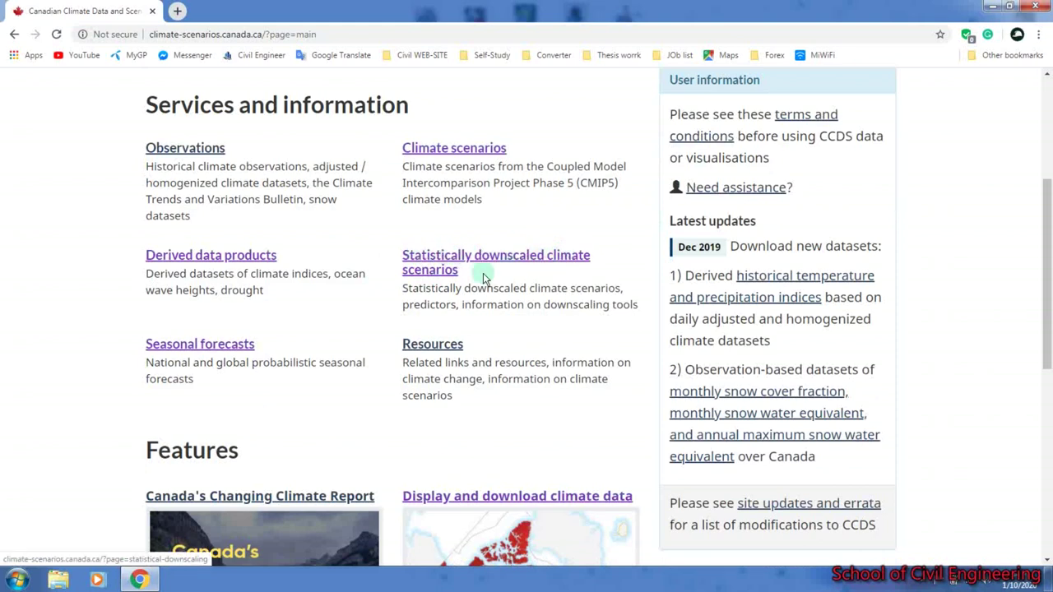
pyautogui.click(558, 267)
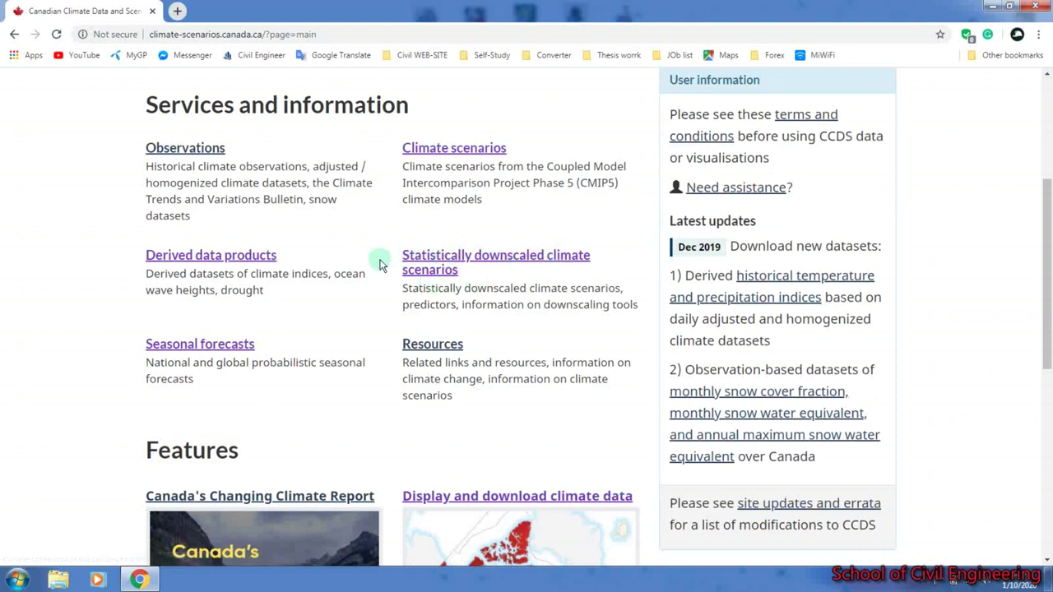
pyautogui.moveTo(387, 252); pyautogui.dragTo(477, 278)
pyautogui.click(488, 293)
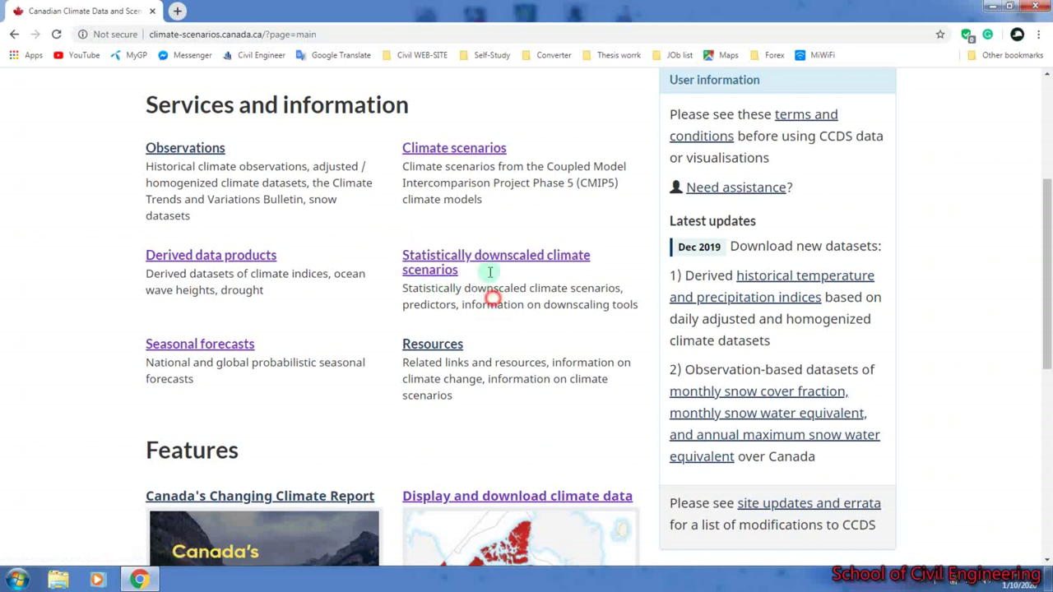
pyautogui.click(488, 260)
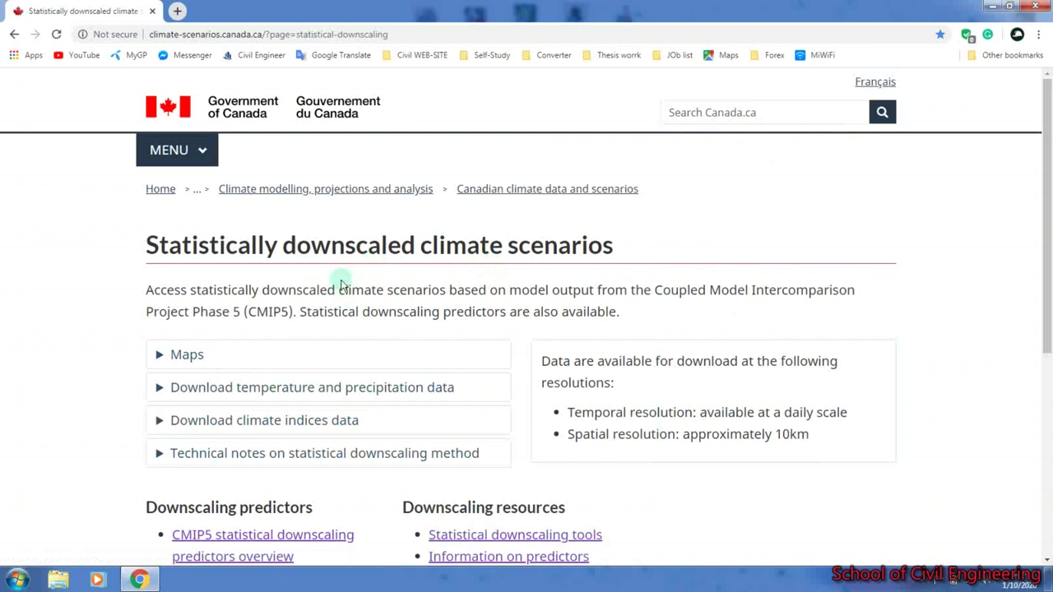
# - Examine the Statistically downscaled climate scenarios page, including its Downscaling predictors and Downscaling resources sections
pyautogui.scroll(-1, 183, 285)
pyautogui.scroll(1, 169, 279)
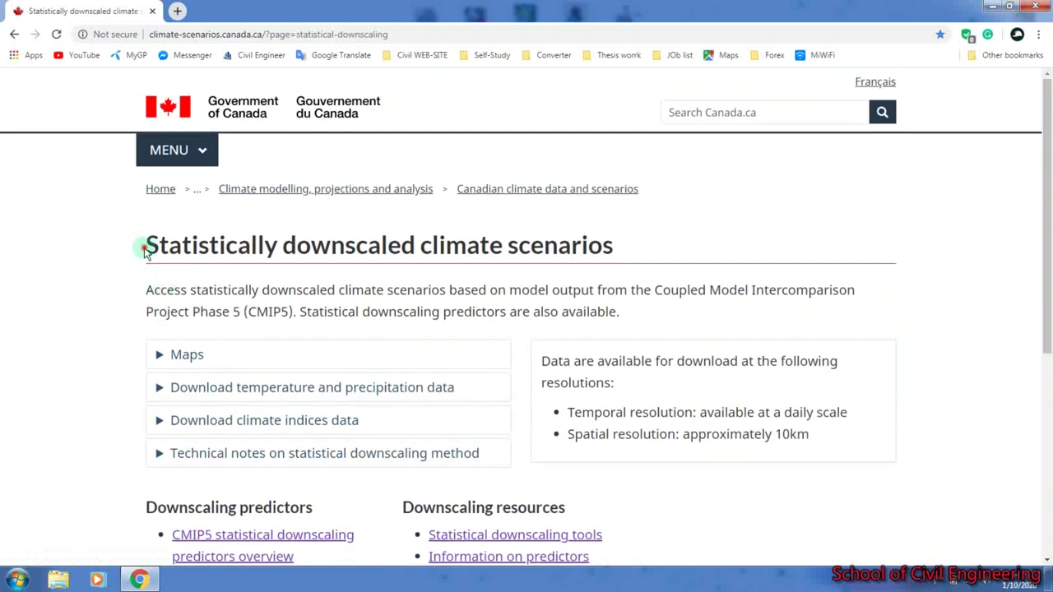
pyautogui.moveTo(144, 249); pyautogui.dragTo(613, 249)
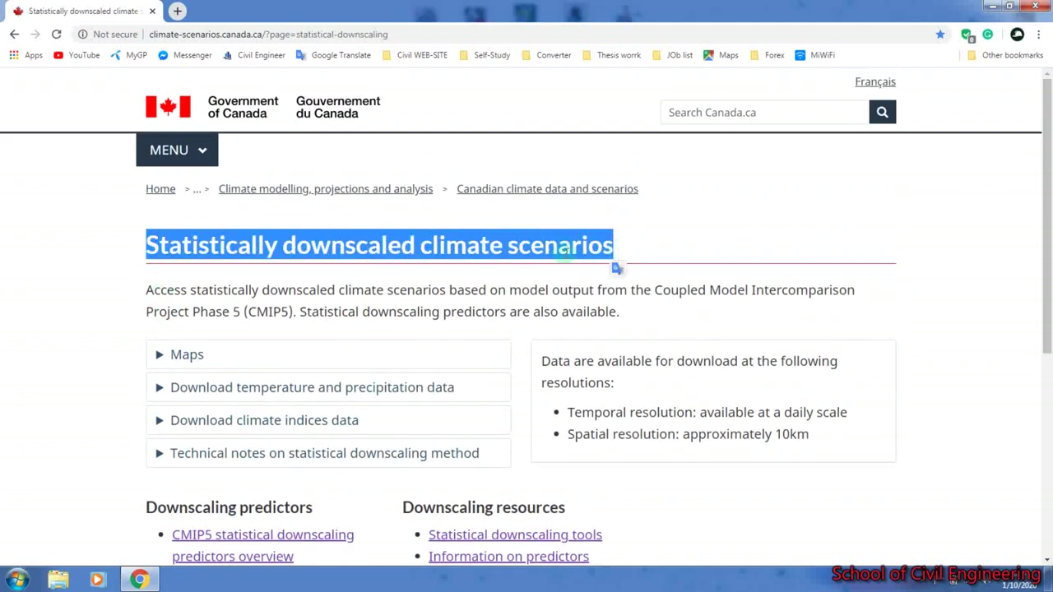
pyautogui.click(558, 252)
pyautogui.scroll(-2, 510, 247)
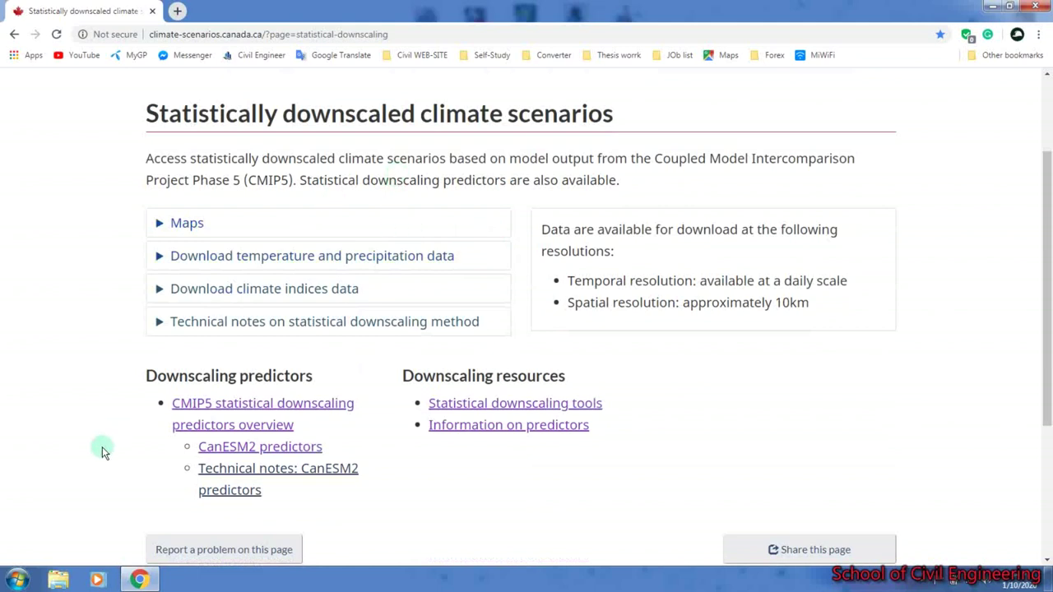
pyautogui.moveTo(145, 375); pyautogui.dragTo(312, 380)
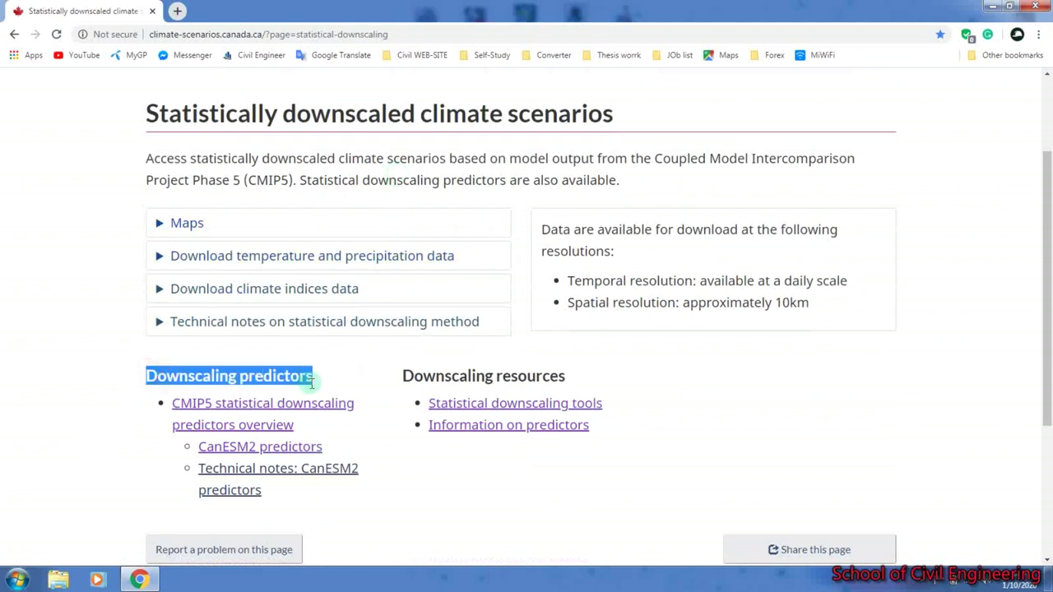
pyautogui.click(306, 381)
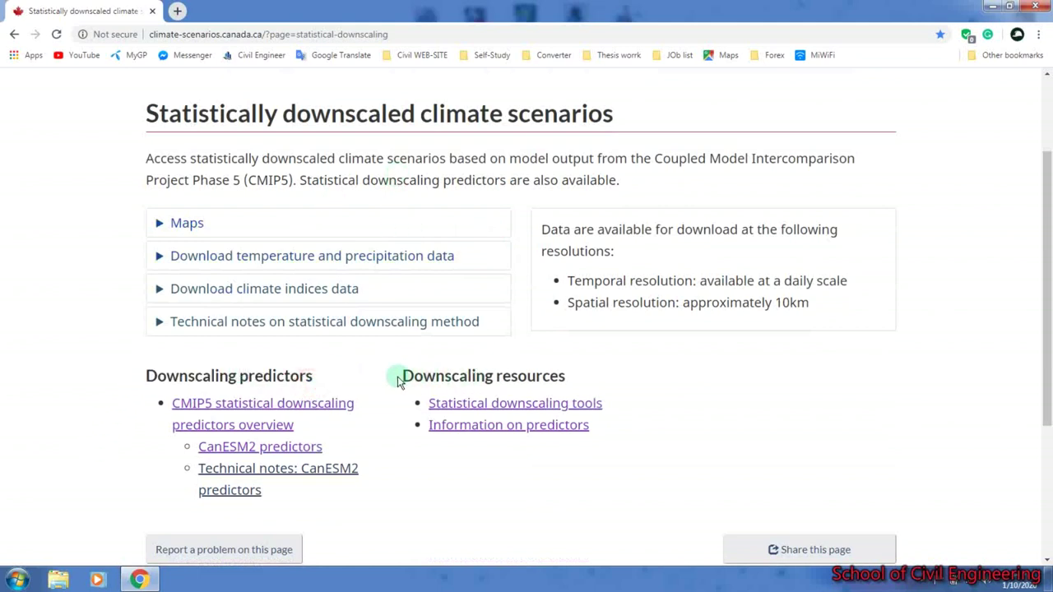
pyautogui.moveTo(395, 376); pyautogui.dragTo(604, 353)
pyautogui.click(499, 380)
pyautogui.moveTo(403, 377); pyautogui.dragTo(571, 357)
pyautogui.click(551, 376)
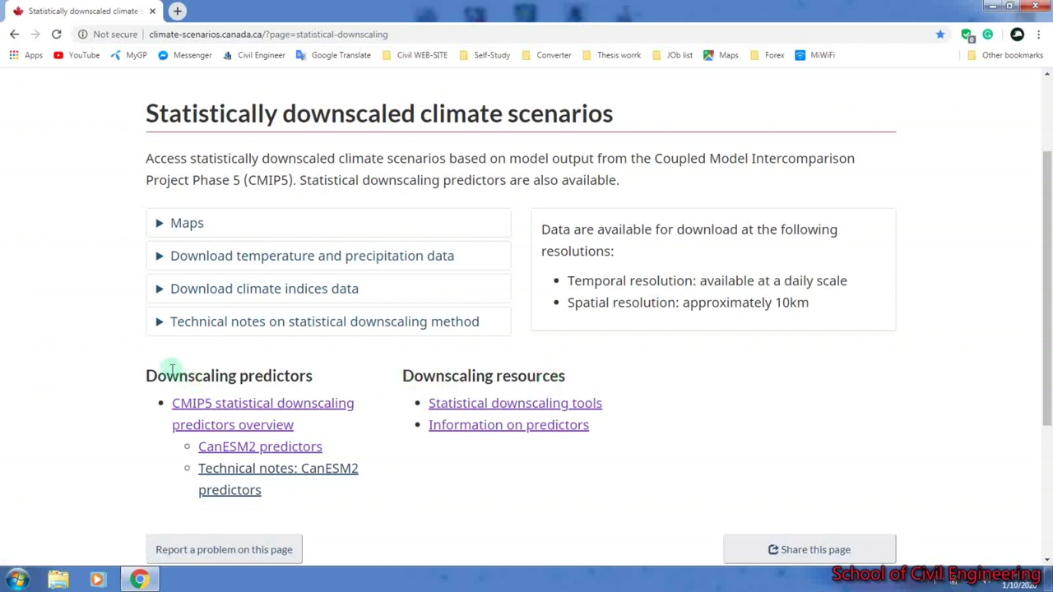
# - Open the CanESM2 predictors page listed under Downscaling predictors
pyautogui.moveTo(144, 376); pyautogui.dragTo(328, 377)
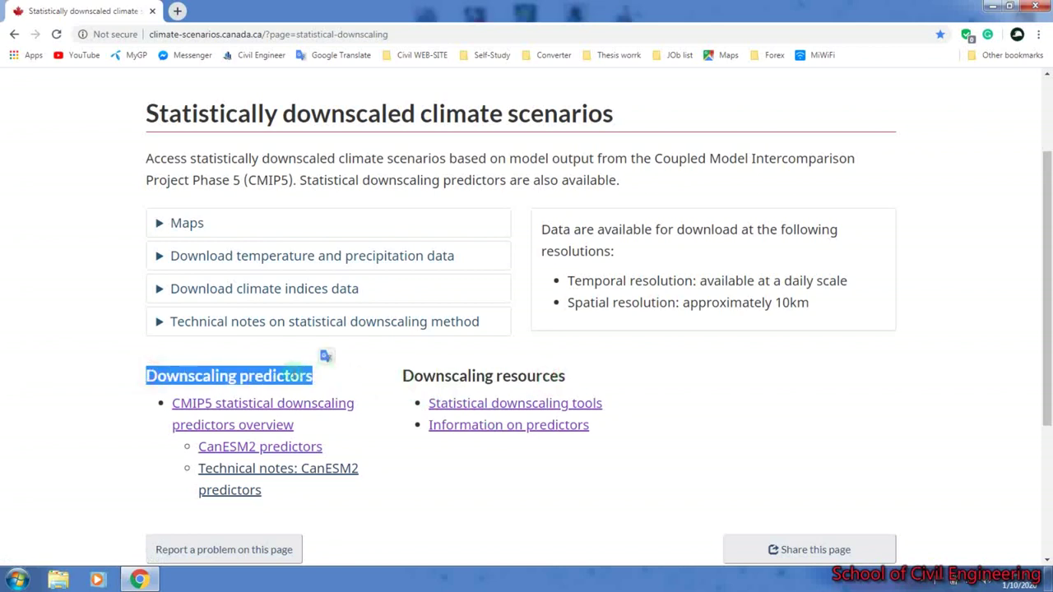
pyautogui.click(294, 374)
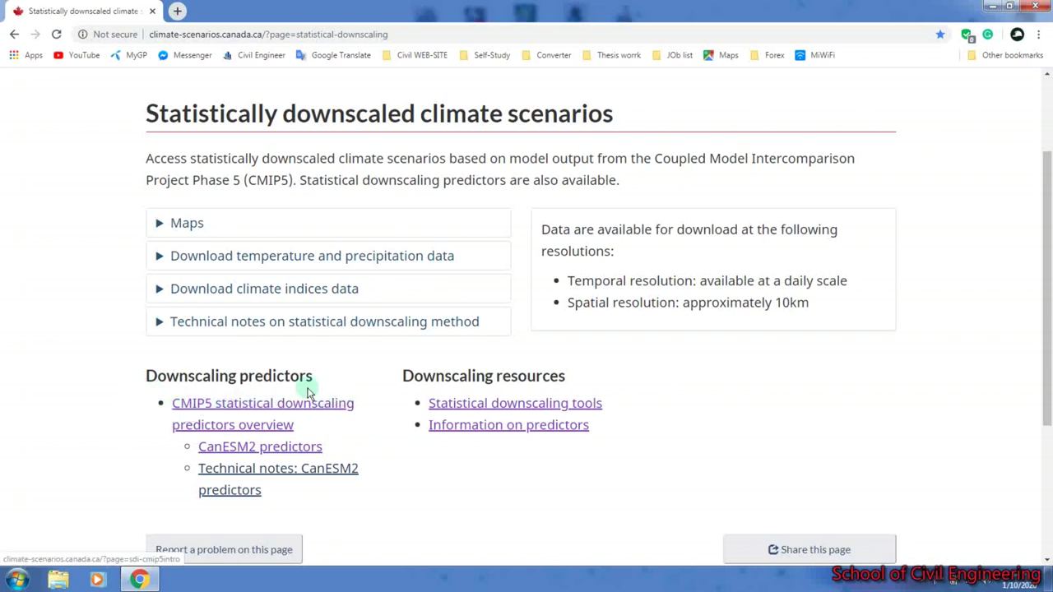
pyautogui.scroll(-1, 62, 404)
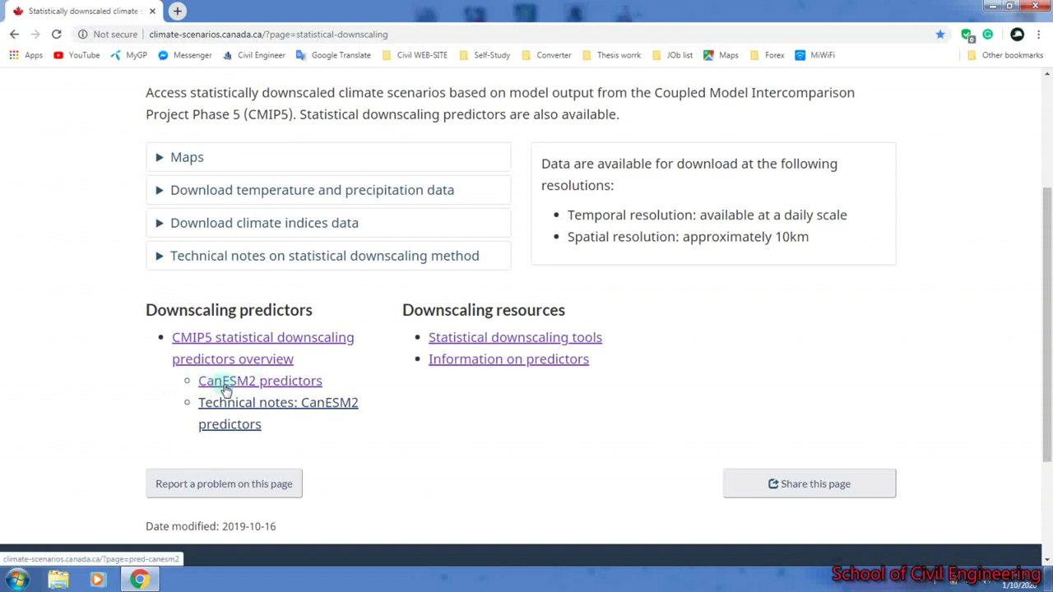
pyautogui.click(299, 382)
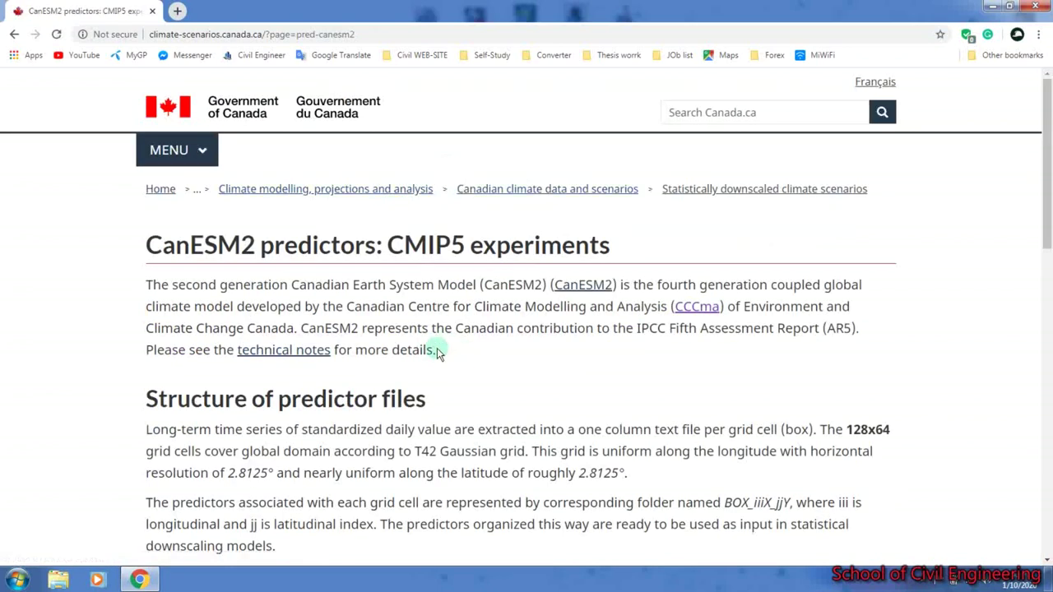
# - Examine the predictor file structure and form instructions down to the location map and coordinate fields
pyautogui.scroll(-2, 437, 348)
pyautogui.scroll(-2, 155, 298)
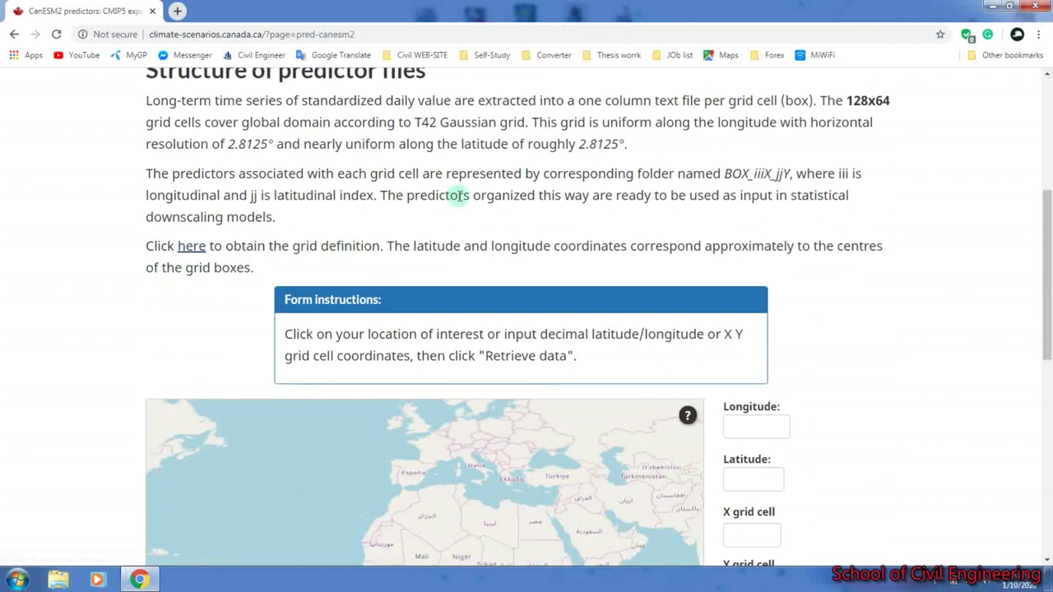
pyautogui.scroll(-3, 817, 176)
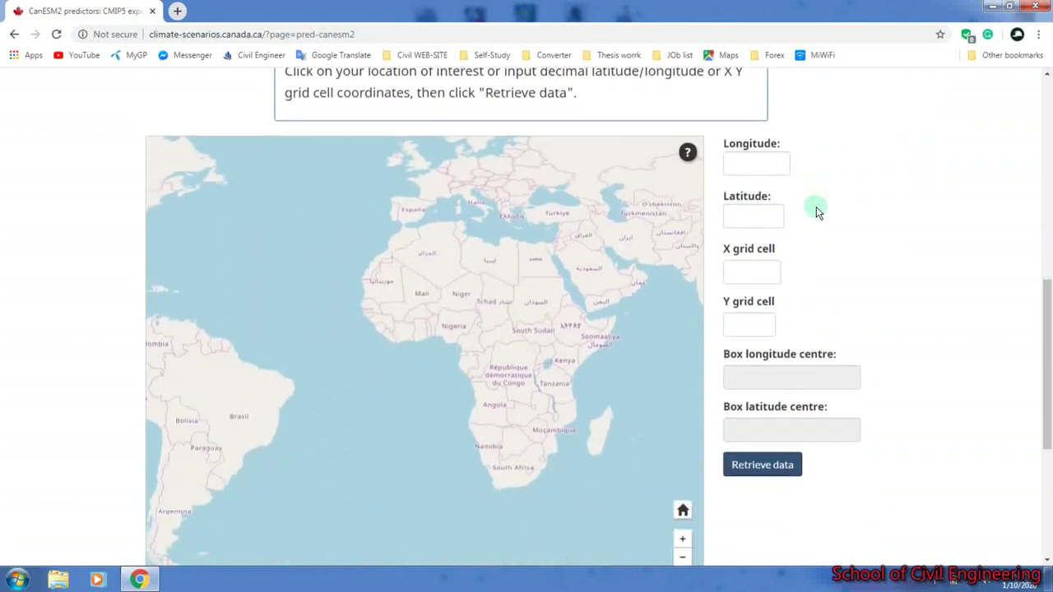
pyautogui.scroll(-1, 819, 213)
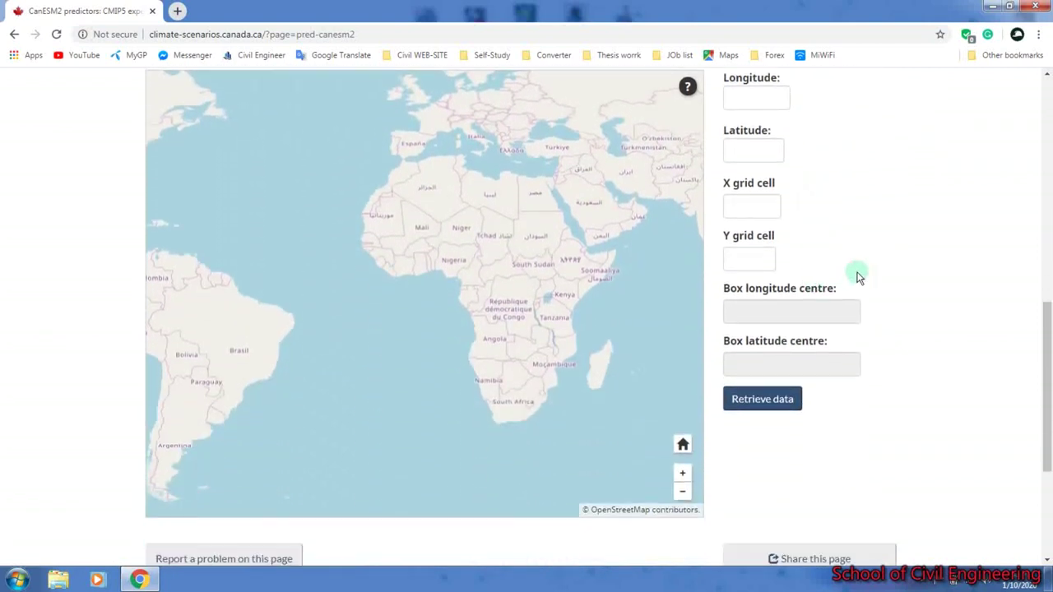
# - Select Brasília in Brazil as the location of interest on the map
pyautogui.moveTo(486, 263); pyautogui.dragTo(552, 302)
pyautogui.moveTo(331, 249); pyautogui.dragTo(447, 415)
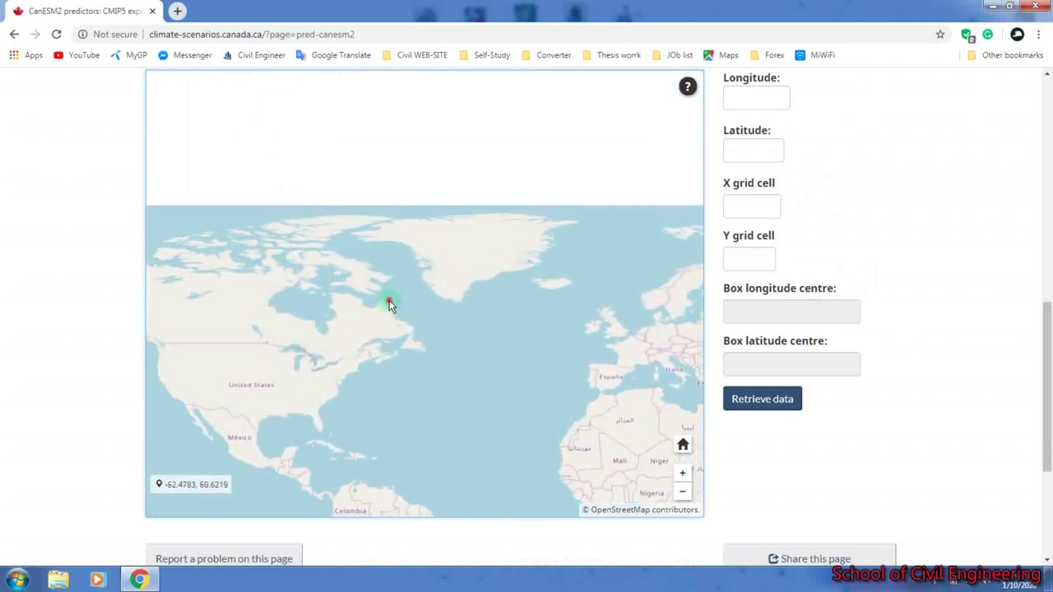
pyautogui.moveTo(389, 301); pyautogui.dragTo(341, 324)
pyautogui.moveTo(357, 437); pyautogui.dragTo(366, 318)
pyautogui.doubleClick(388, 255)
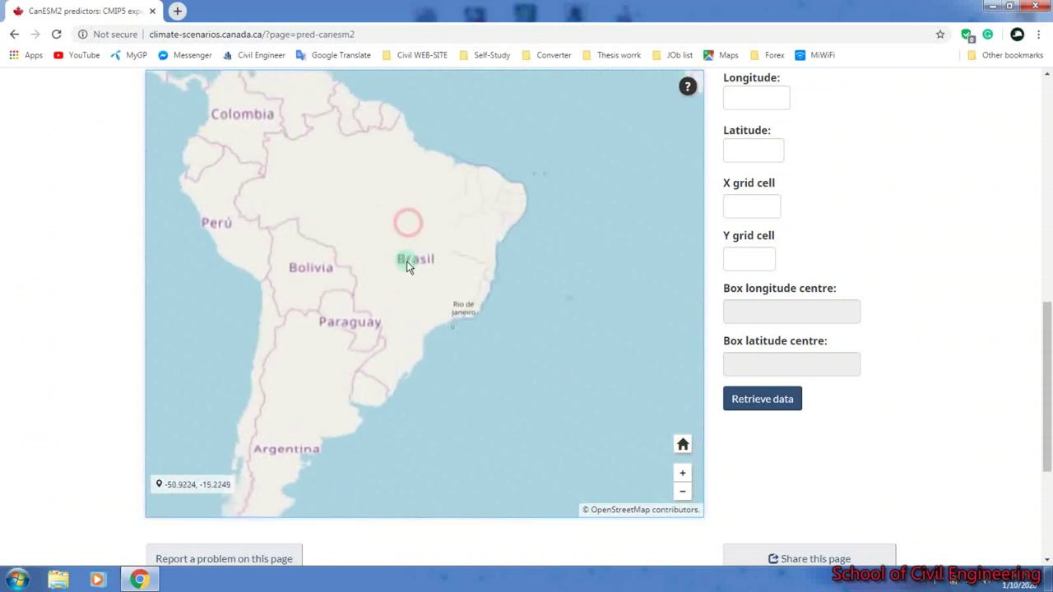
pyautogui.doubleClick(406, 219)
pyautogui.doubleClick(411, 270)
pyautogui.click(453, 337)
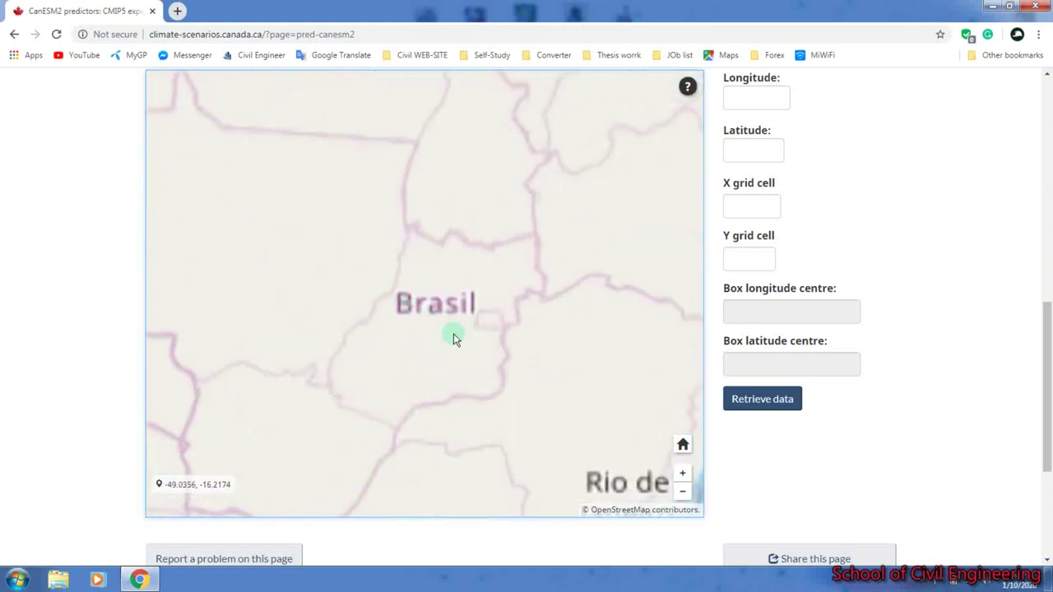
pyautogui.moveTo(453, 336); pyautogui.dragTo(426, 283)
pyautogui.scroll(-2, 430, 265)
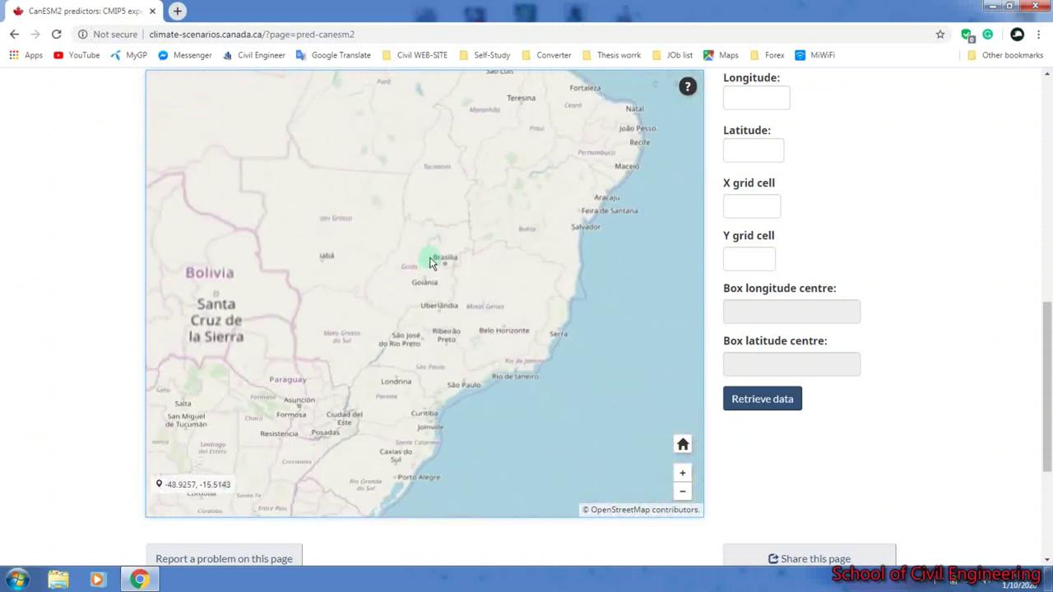
pyautogui.doubleClick(419, 306)
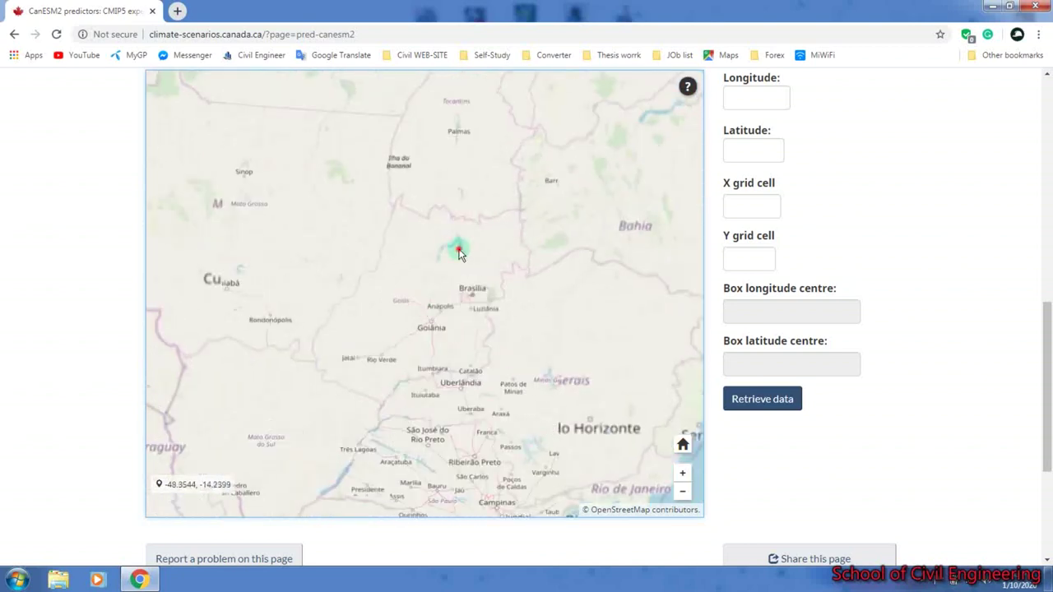
pyautogui.moveTo(459, 247); pyautogui.dragTo(458, 353)
pyautogui.doubleClick(458, 348)
pyautogui.doubleClick(458, 349)
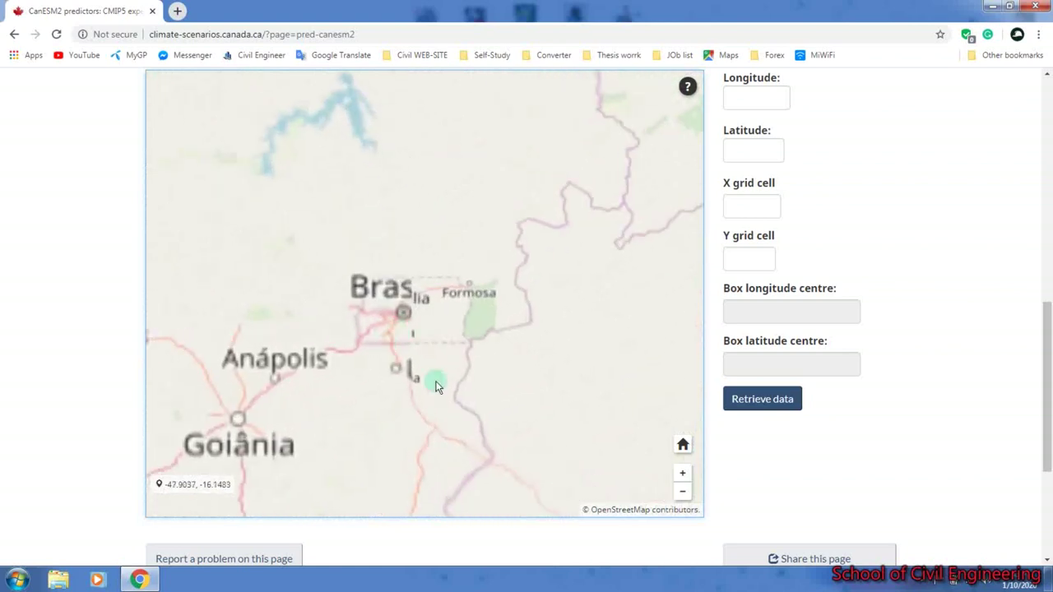
pyautogui.moveTo(436, 386); pyautogui.dragTo(388, 387)
pyautogui.doubleClick(360, 300)
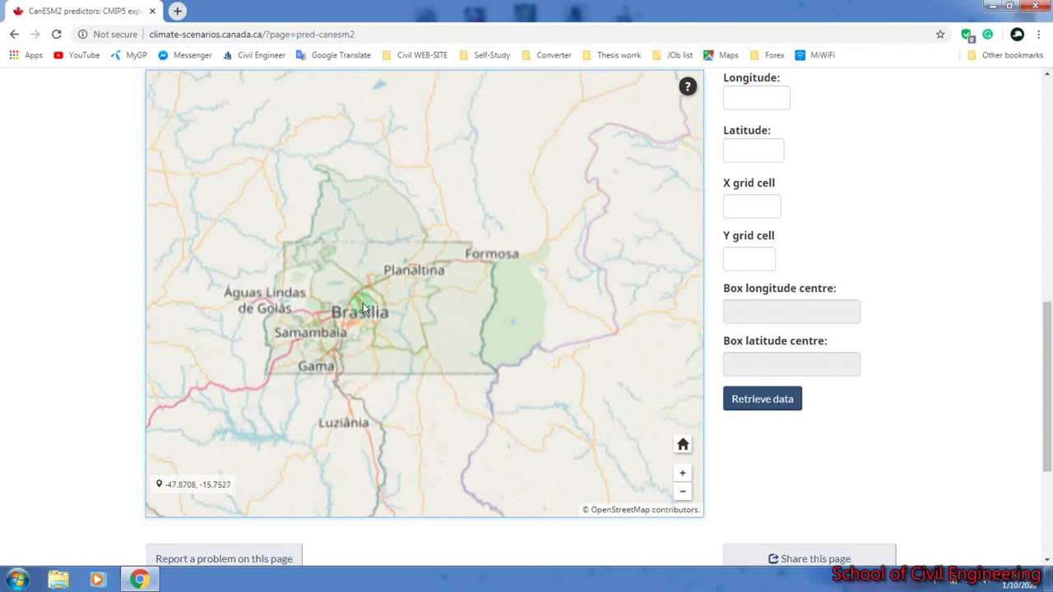
pyautogui.click(363, 303)
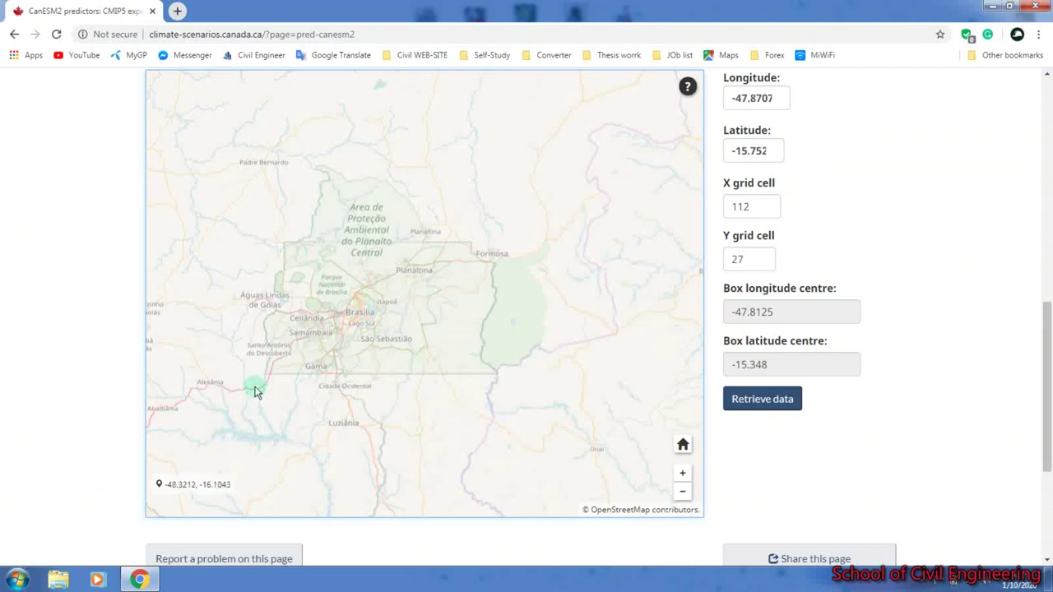
# - Examine the extent of the highlighted grid cell around Brasília on the map
pyautogui.scroll(-2, 375, 327)
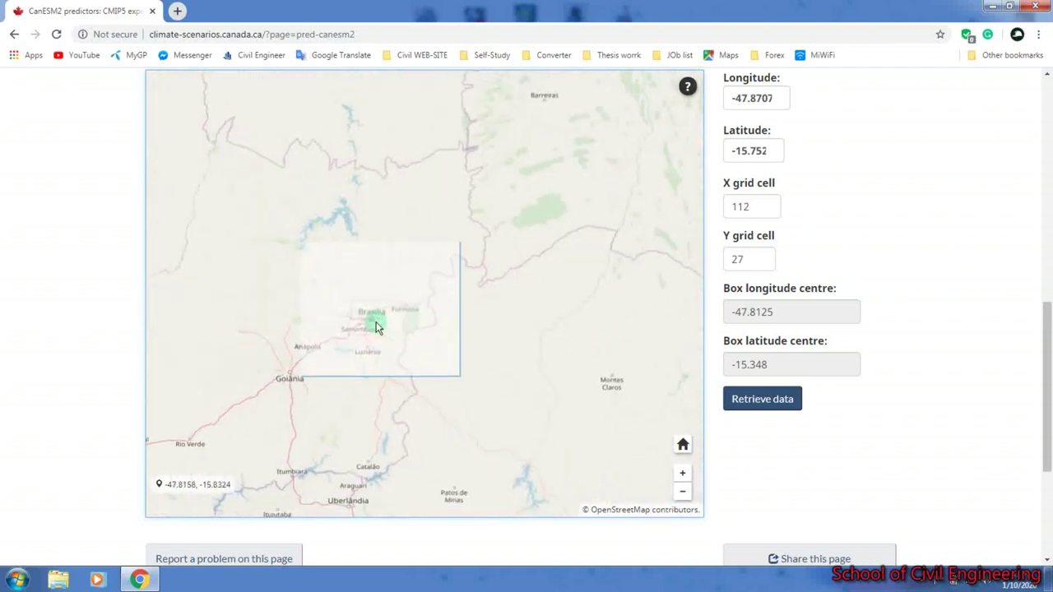
pyautogui.moveTo(406, 167); pyautogui.dragTo(395, 212)
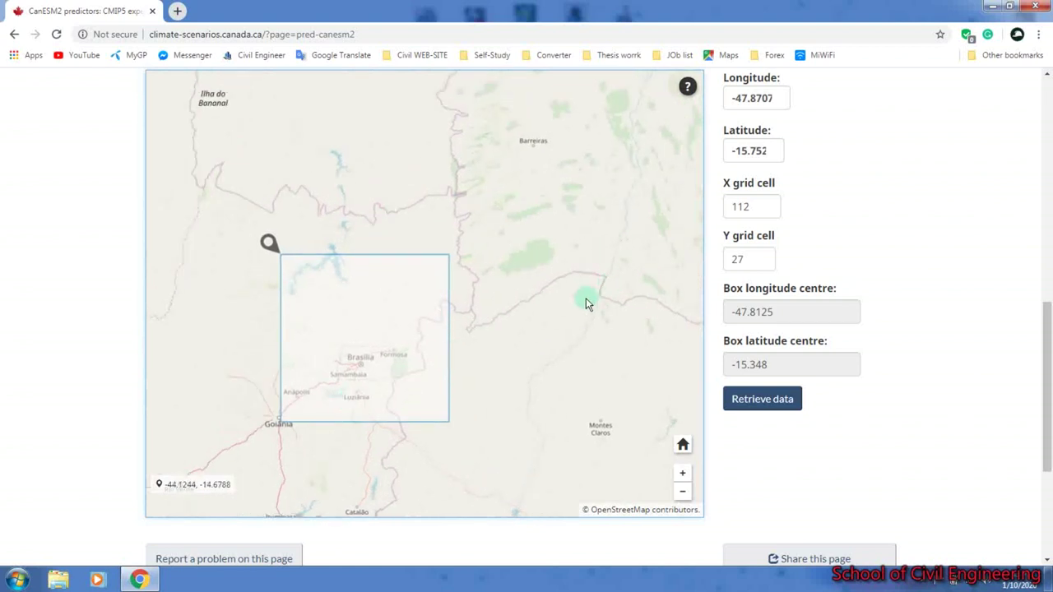
pyautogui.click(759, 411)
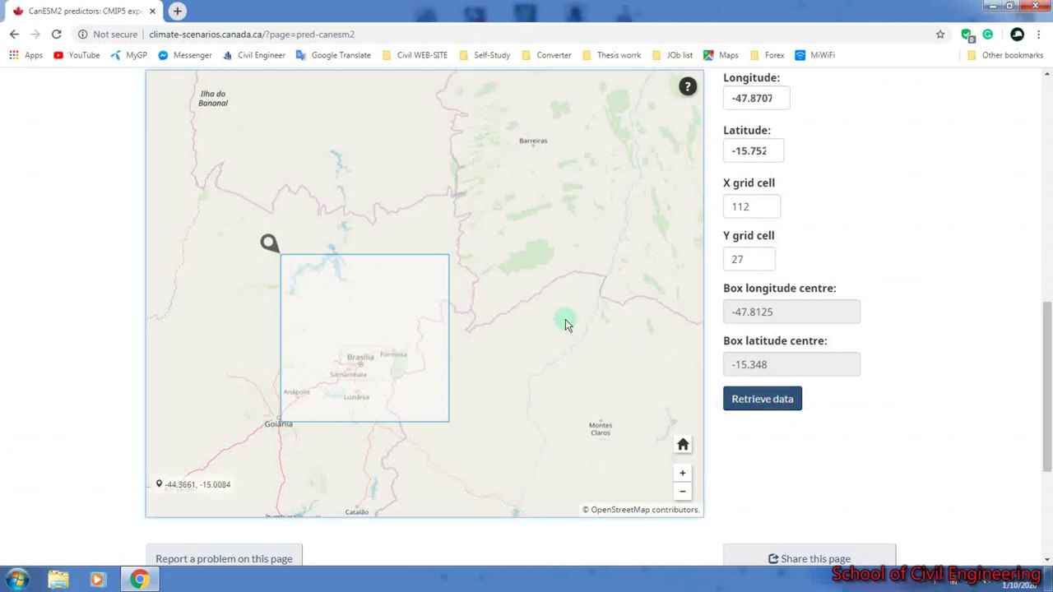
pyautogui.scroll(-2, 564, 322)
pyautogui.scroll(1, 553, 223)
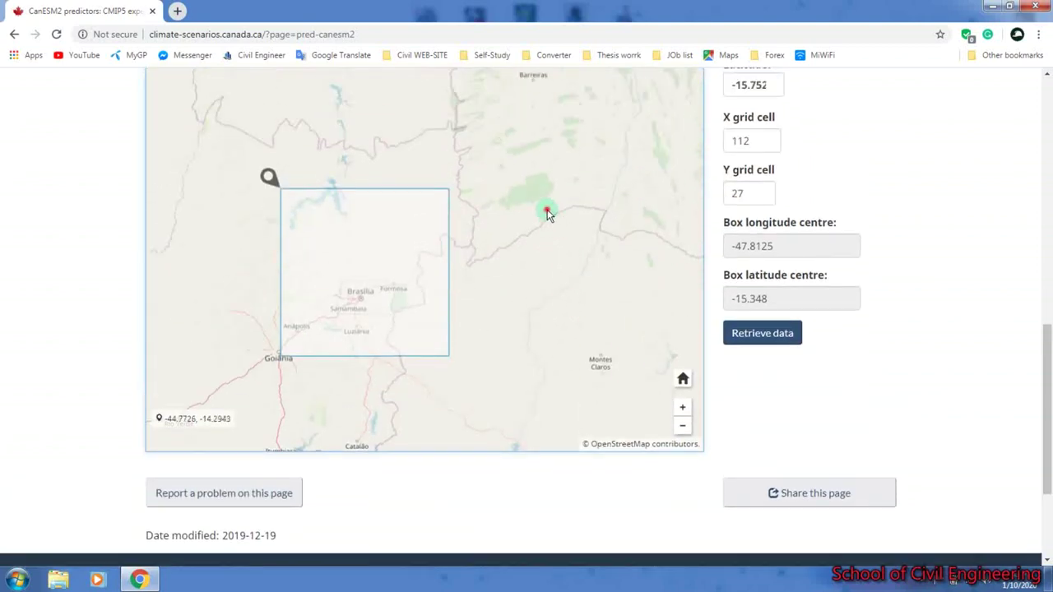
# - Select a location south of Barreiras in Brazil, at about longitude -44.5014 and latitude -13.202
pyautogui.moveTo(548, 214); pyautogui.dragTo(510, 329)
pyautogui.click(522, 271)
pyautogui.scroll(-2, 548, 242)
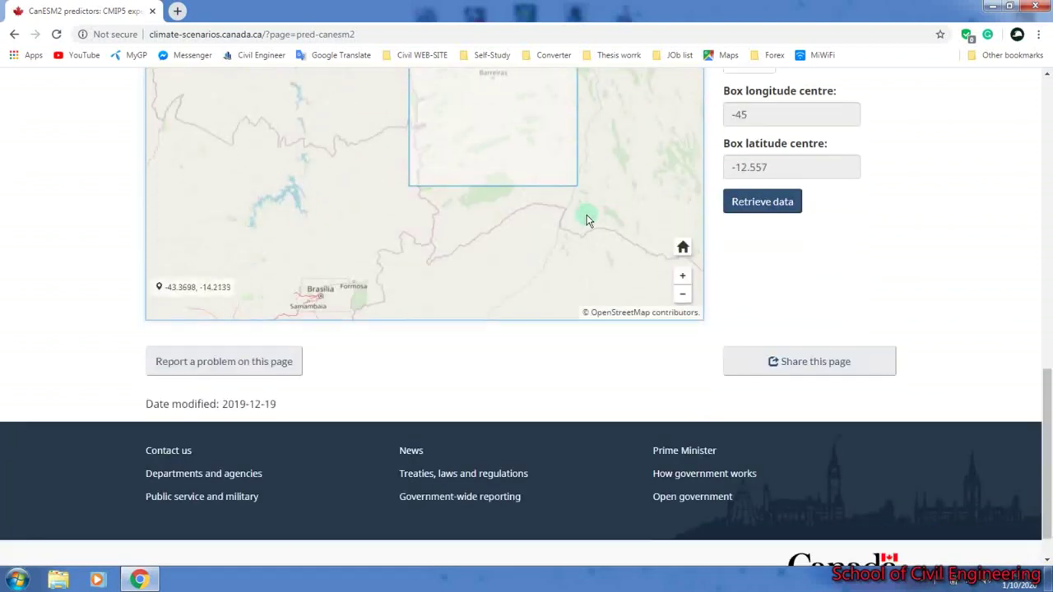
pyautogui.scroll(1, 585, 218)
pyautogui.click(682, 358)
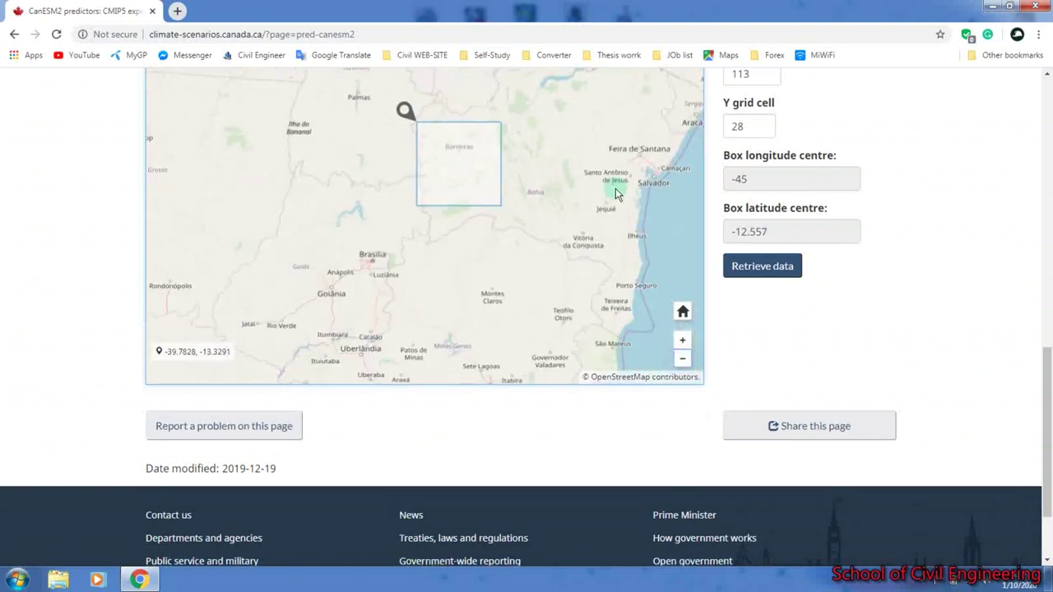
pyautogui.scroll(-1, 617, 191)
pyautogui.scroll(3, 613, 198)
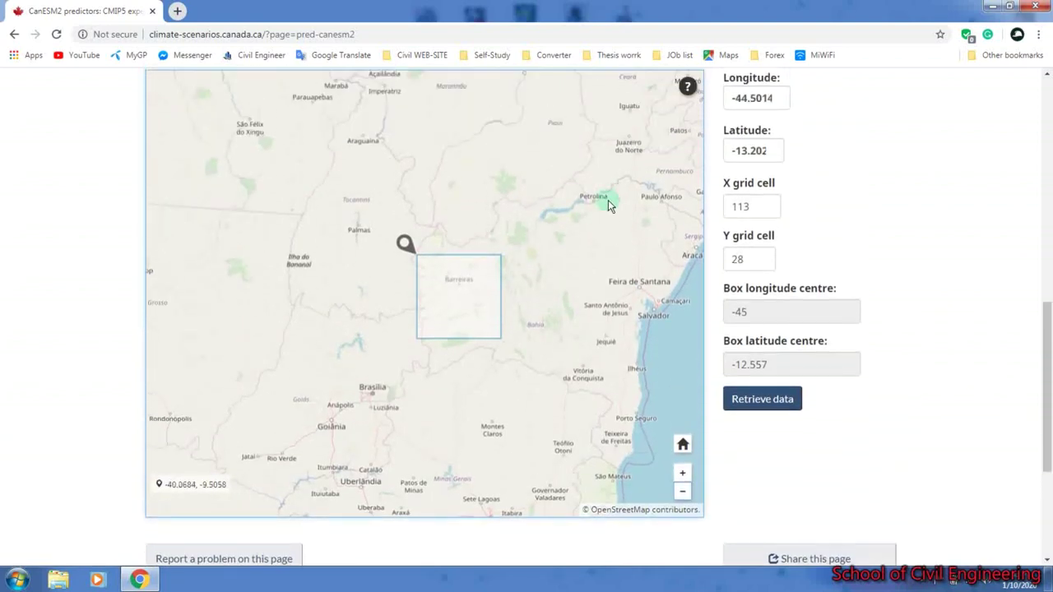
# - Locate Bangladesh on the map
pyautogui.moveTo(608, 200); pyautogui.dragTo(463, 329)
pyautogui.moveTo(539, 92); pyautogui.dragTo(696, 488)
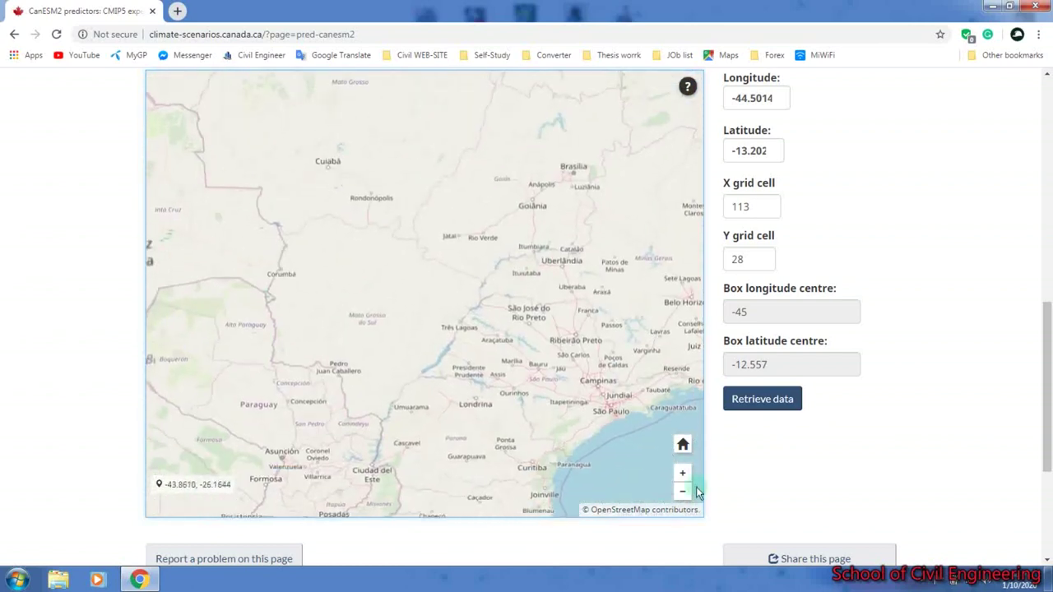
pyautogui.click(680, 493)
pyautogui.click(680, 493)
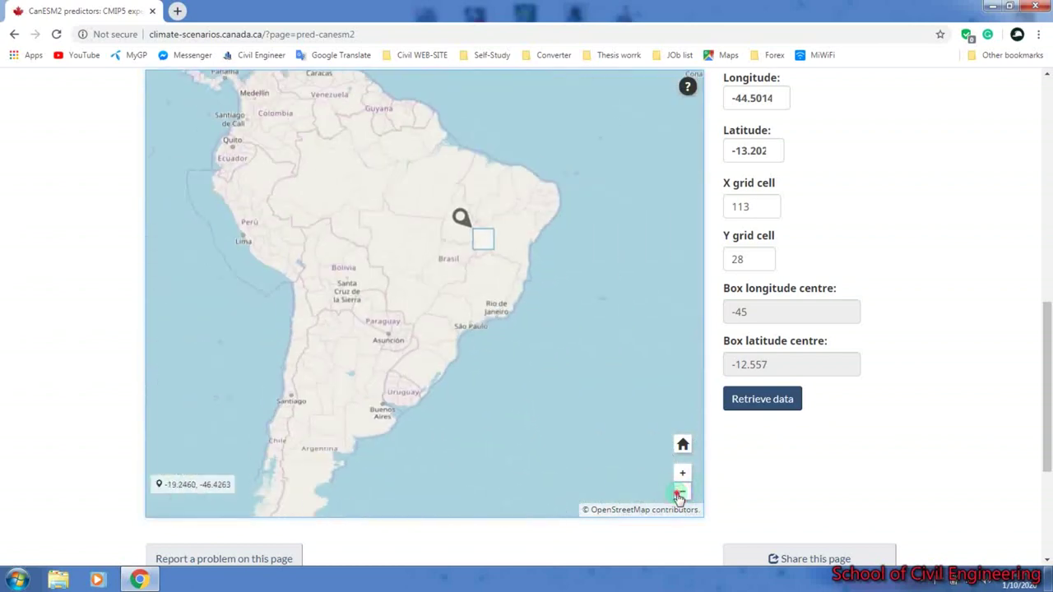
pyautogui.click(679, 494)
pyautogui.click(680, 494)
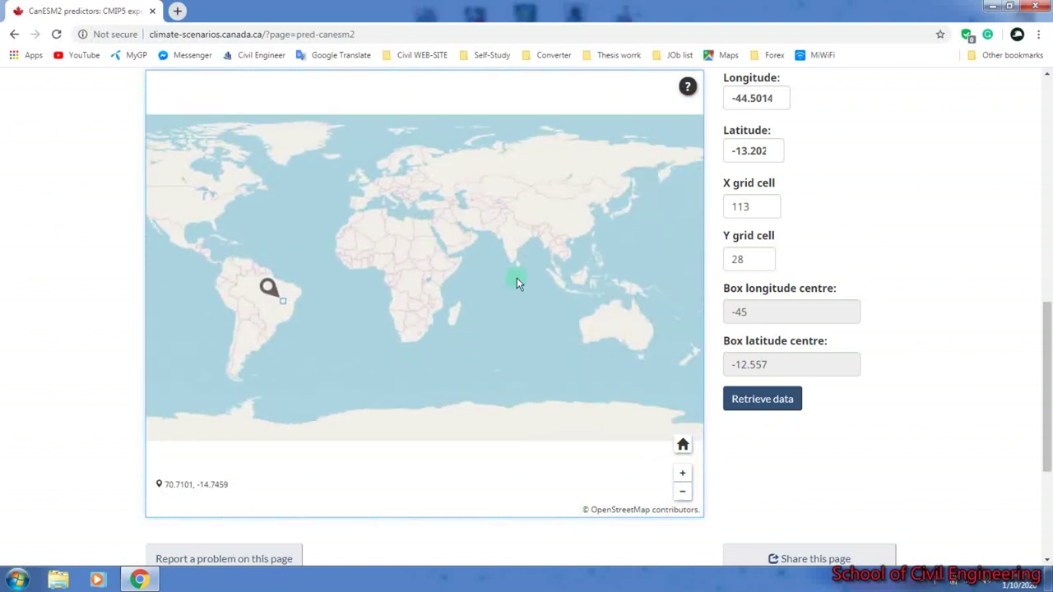
pyautogui.moveTo(517, 284); pyautogui.dragTo(416, 356)
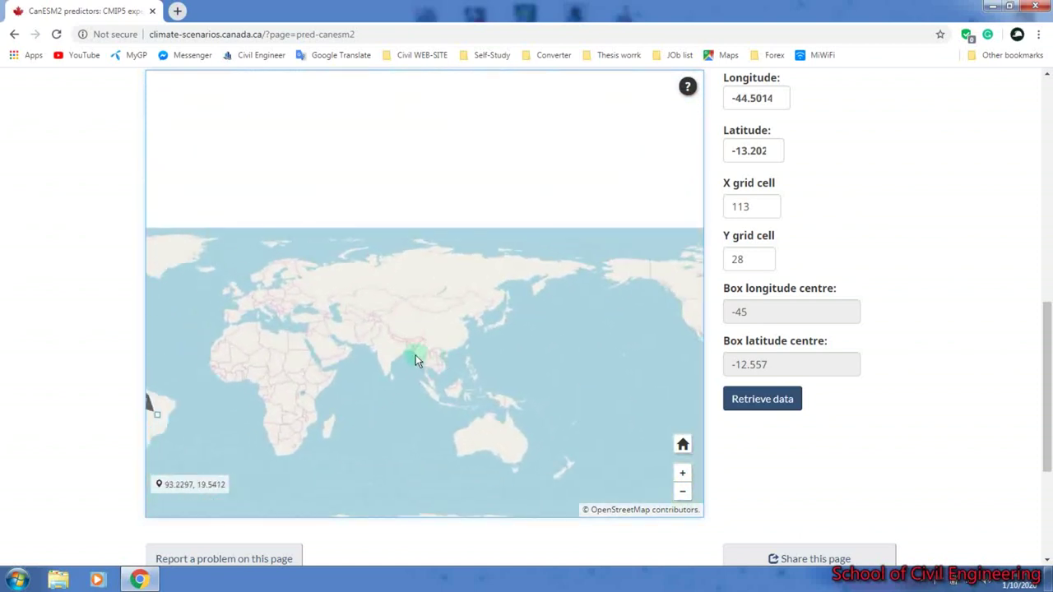
pyautogui.scroll(5, 411, 350)
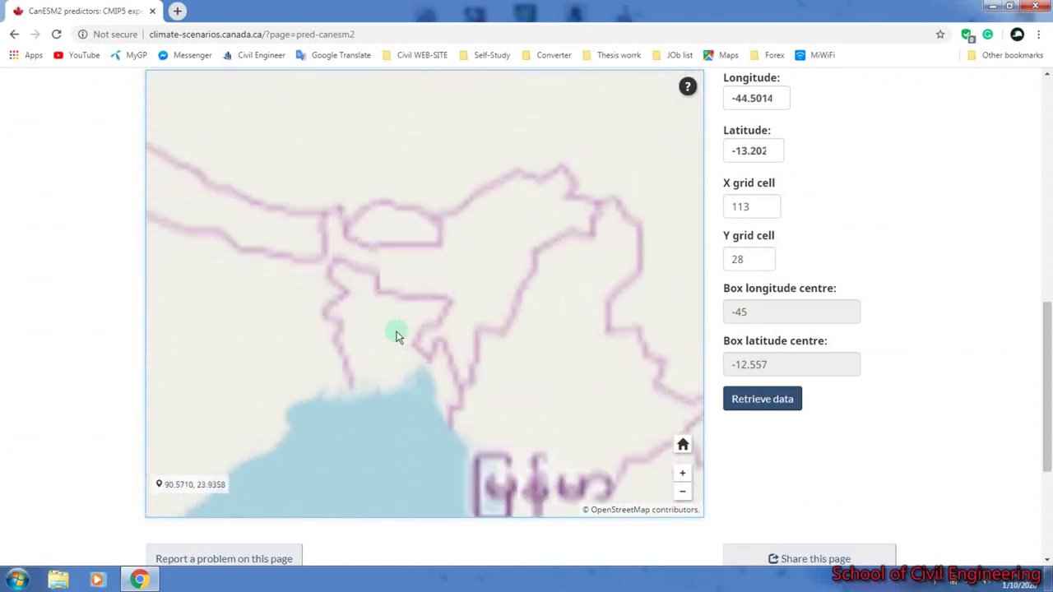
pyautogui.moveTo(387, 335); pyautogui.dragTo(406, 334)
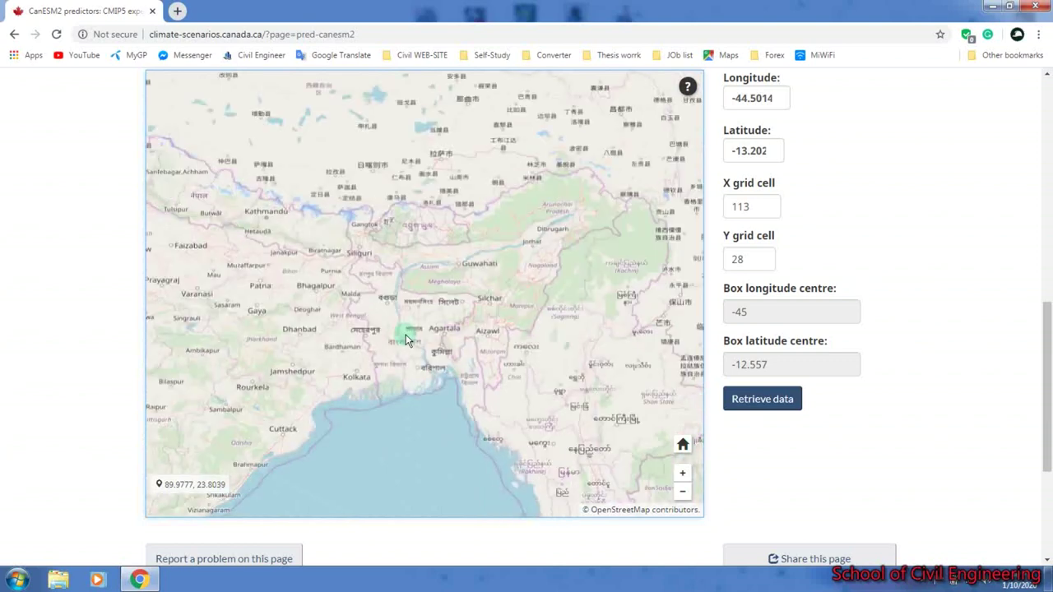
pyautogui.scroll(1, 405, 339)
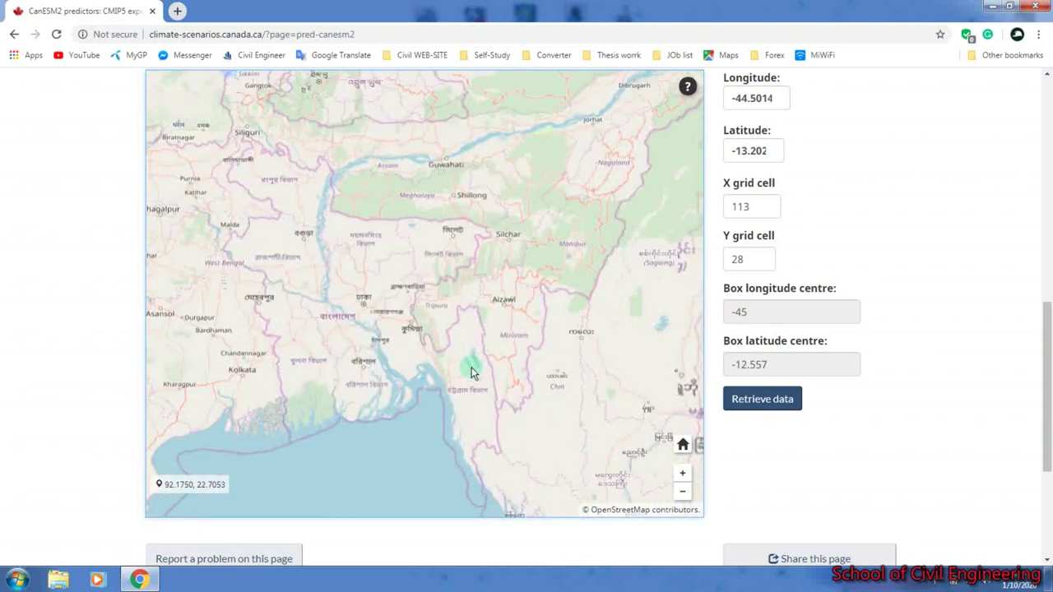
pyautogui.scroll(1, 411, 338)
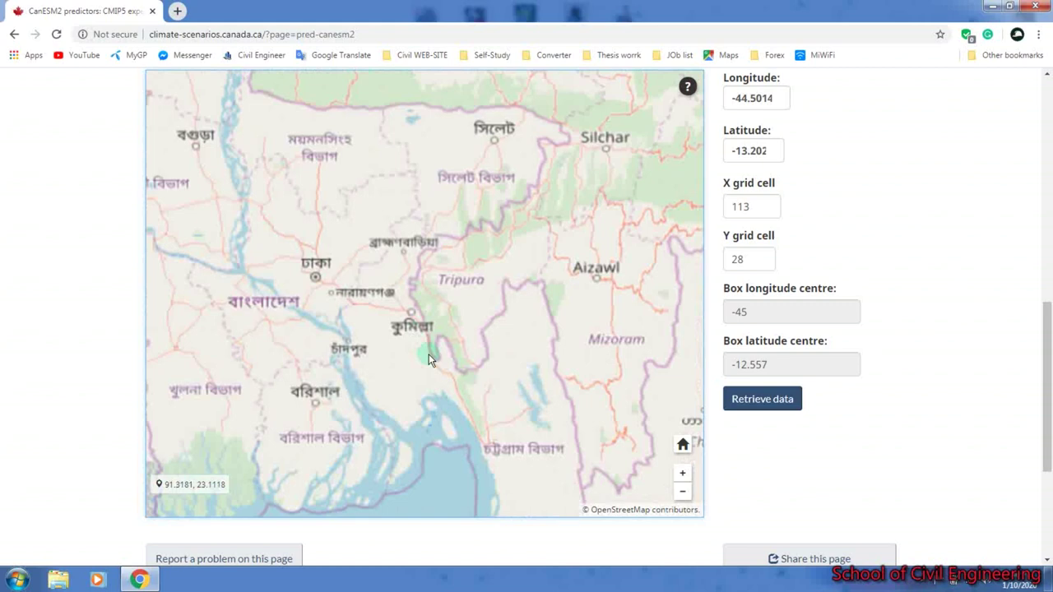
# - Select a location in the Chittagong area of southeastern Bangladesh, at about longitude 91.8618 and latitude 22.396
pyautogui.moveTo(418, 393); pyautogui.dragTo(352, 277)
pyautogui.scroll(1, 365, 311)
pyautogui.moveTo(406, 322); pyautogui.dragTo(254, 254)
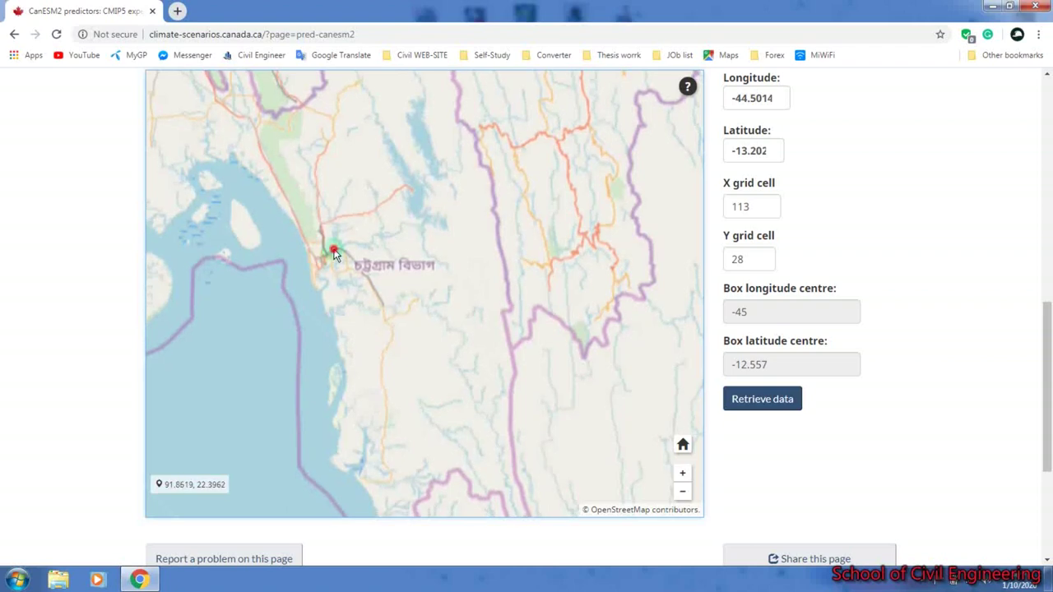
pyautogui.click(333, 252)
# - Select a location in central Bangladesh on the map, at about longitude 89.6673 and latitude 23.493
pyautogui.scroll(-4, 384, 275)
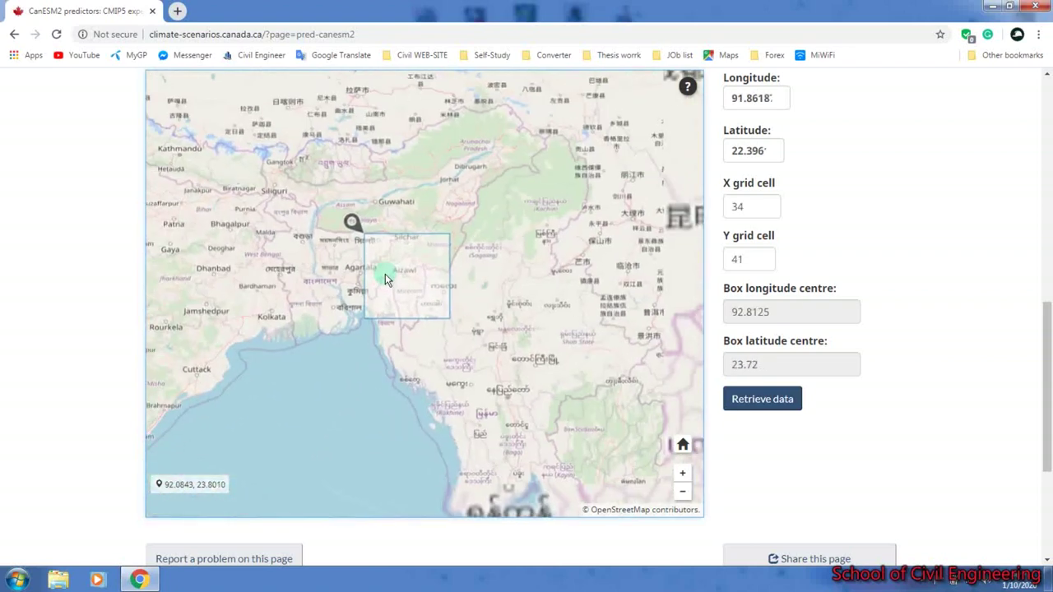
pyautogui.click(349, 284)
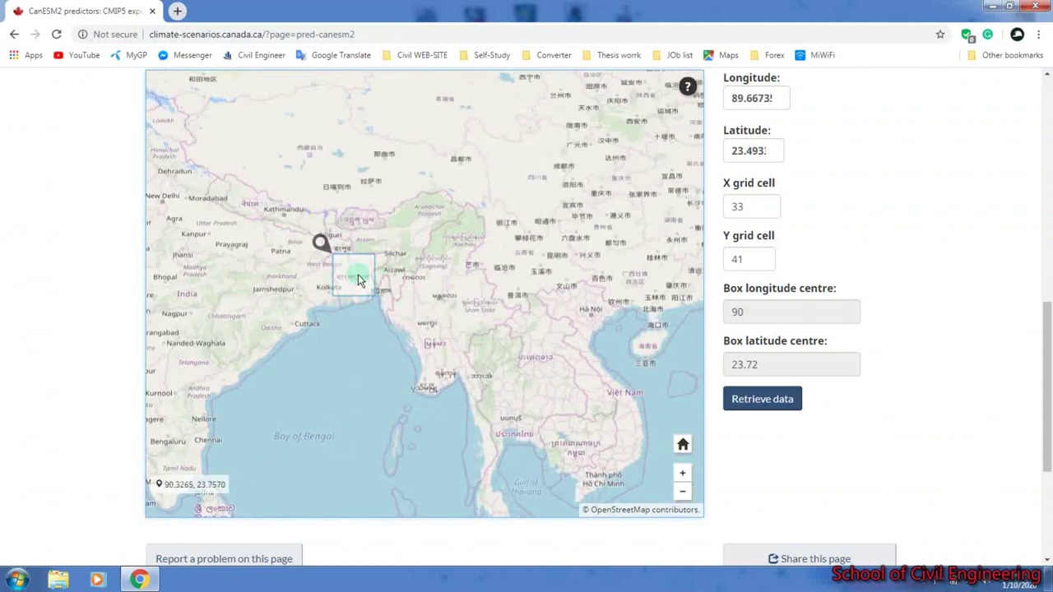
pyautogui.scroll(1, 900, 235)
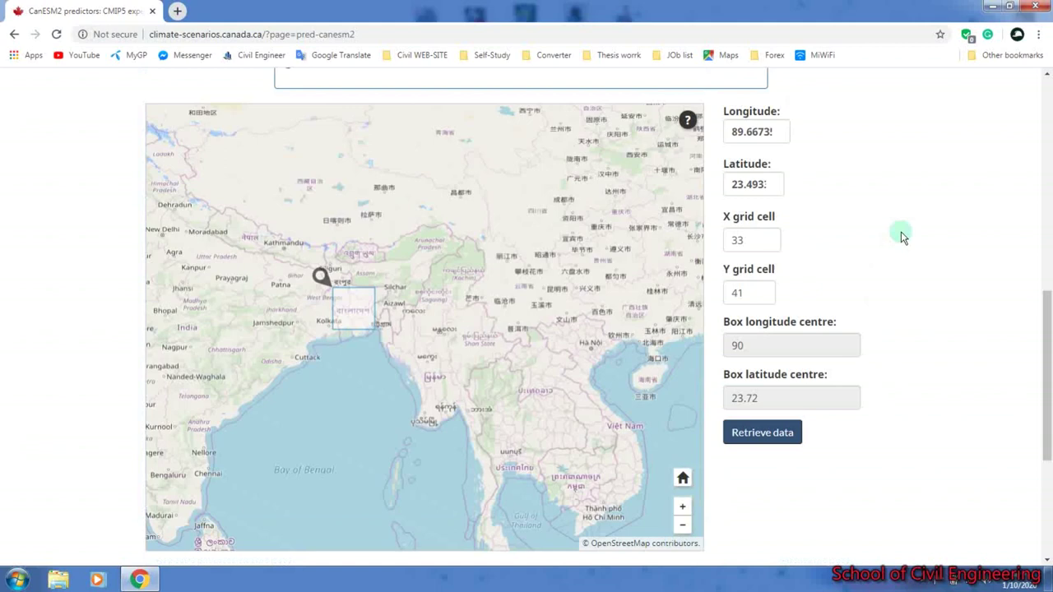
pyautogui.scroll(-1, 900, 235)
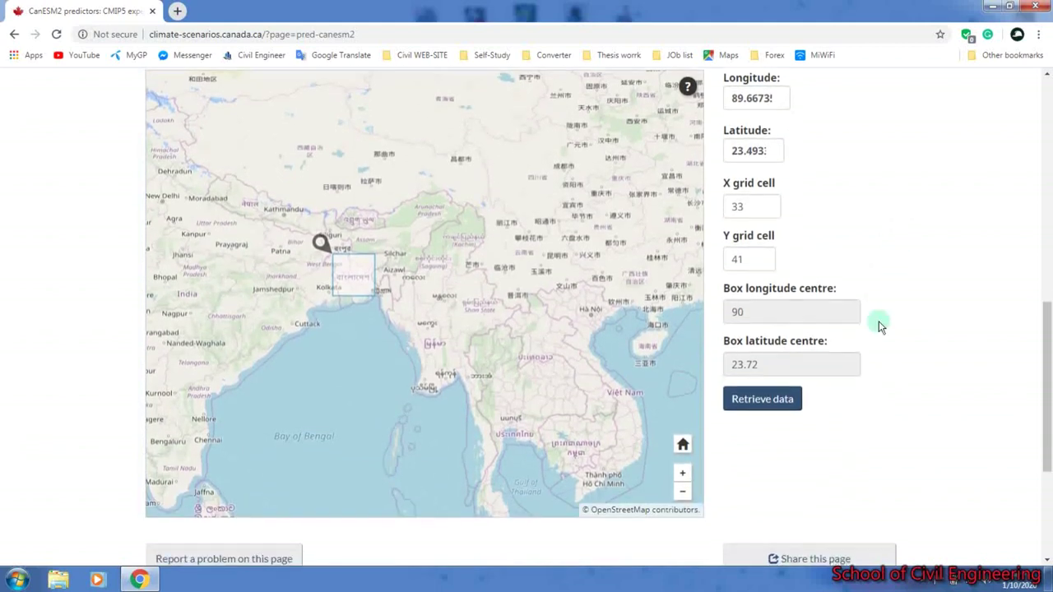
# - Download the selected grid cell's predictor archive BOX_033X_41Y.zip to Downloads\Compressed and open its containing folder
pyautogui.click(766, 403)
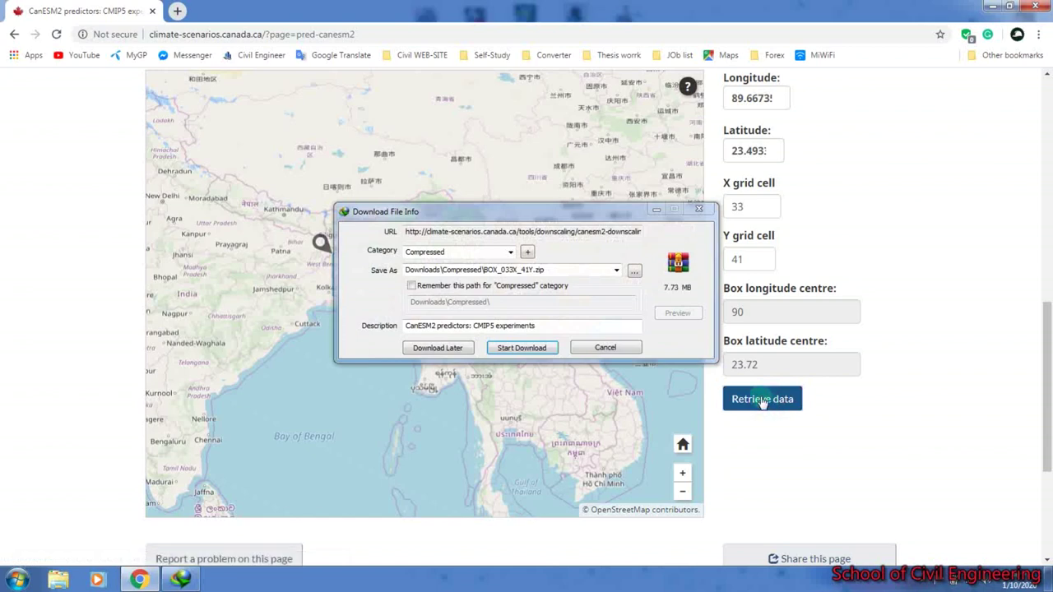
pyautogui.moveTo(563, 214)
pyautogui.mouseDown()
pyautogui.moveTo(582, 206)
pyautogui.moveTo(573, 211)
pyautogui.mouseUp()
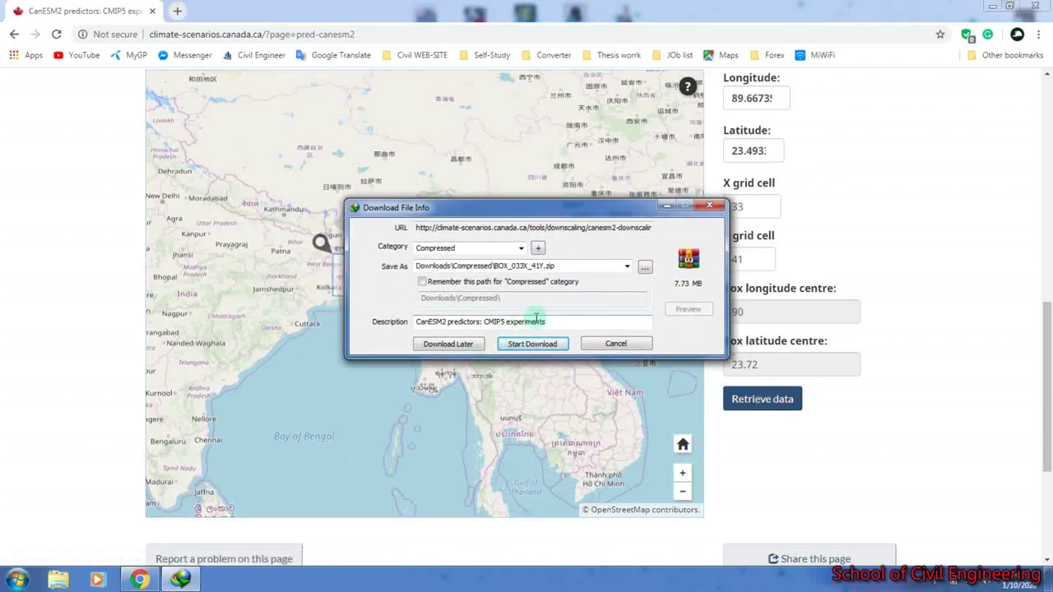
pyautogui.click(528, 345)
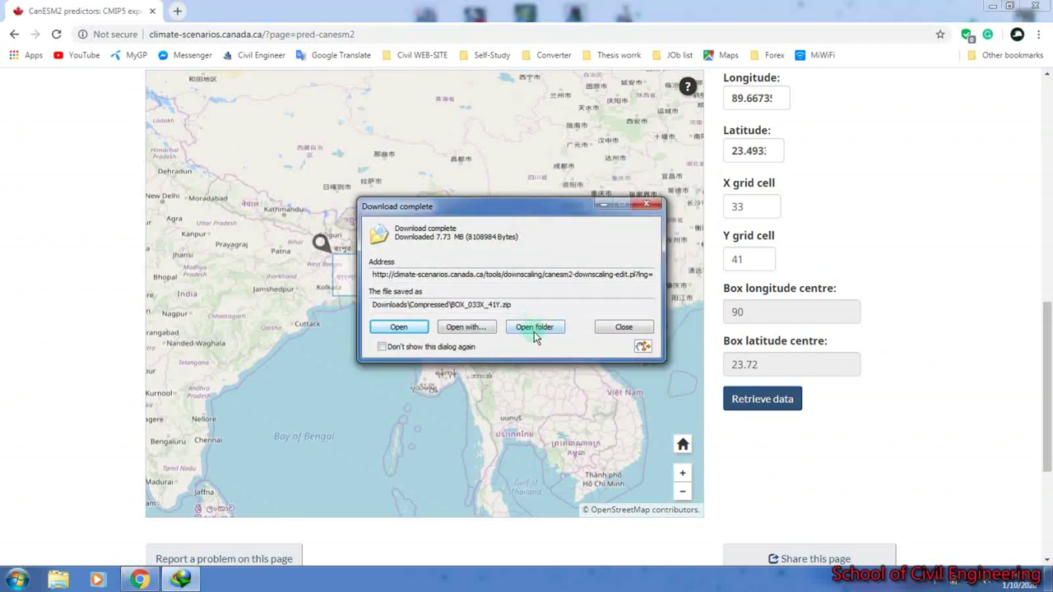
pyautogui.click(531, 330)
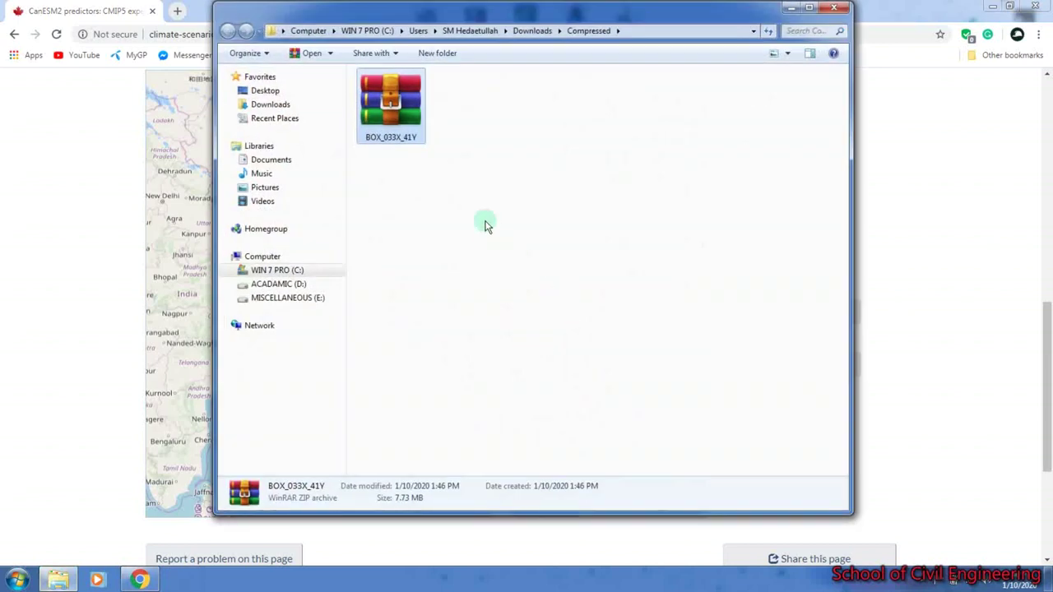
# - Extract the BOX_033X_41Y archive directly into the Compressed folder
pyautogui.moveTo(451, 10); pyautogui.dragTo(444, 63)
pyautogui.click(405, 248)
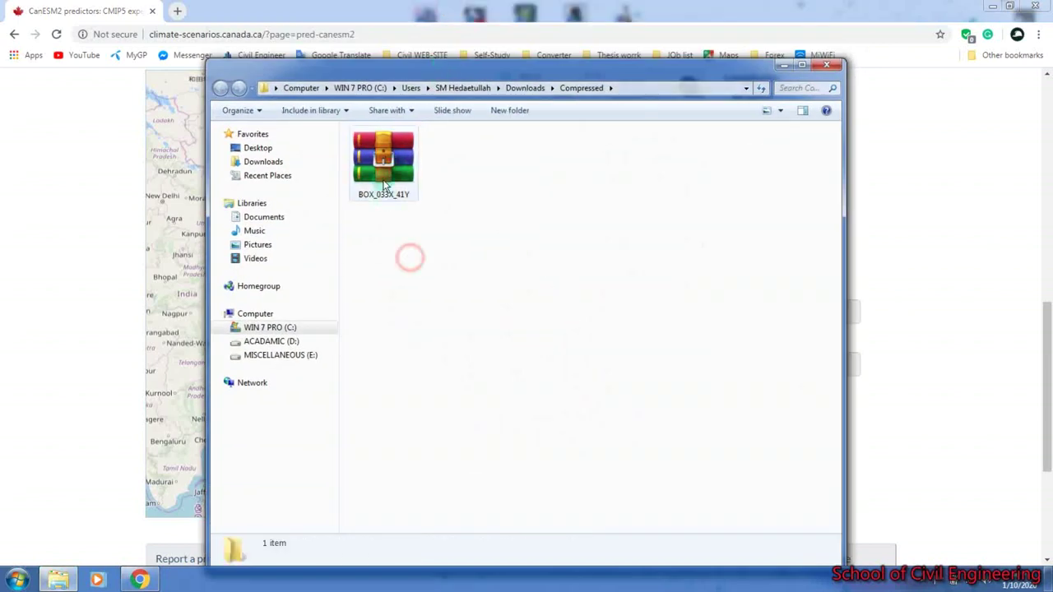
pyautogui.click(385, 188)
pyautogui.rightClick(400, 191)
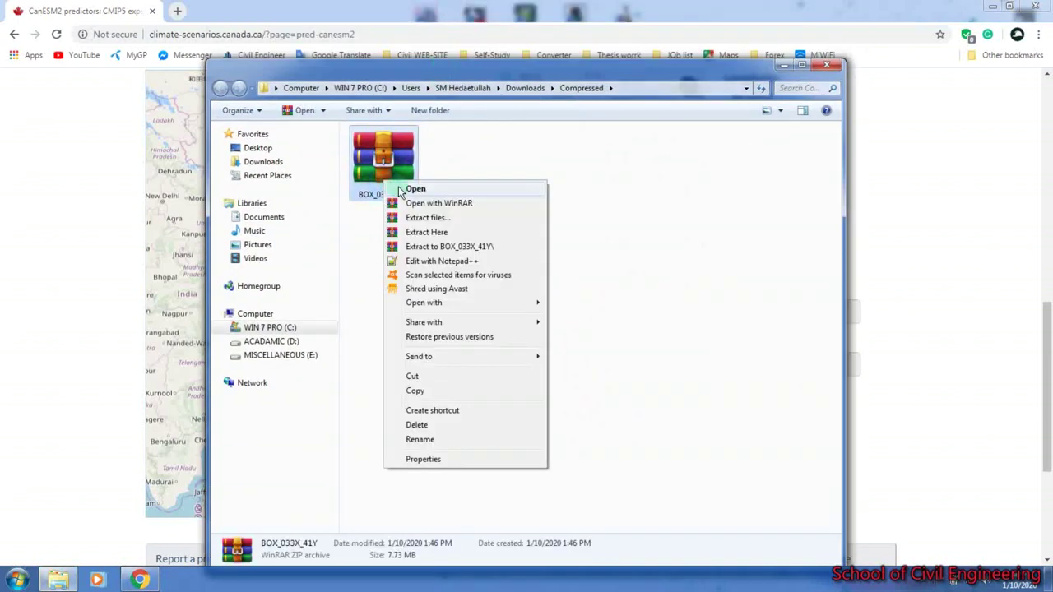
pyautogui.click(426, 232)
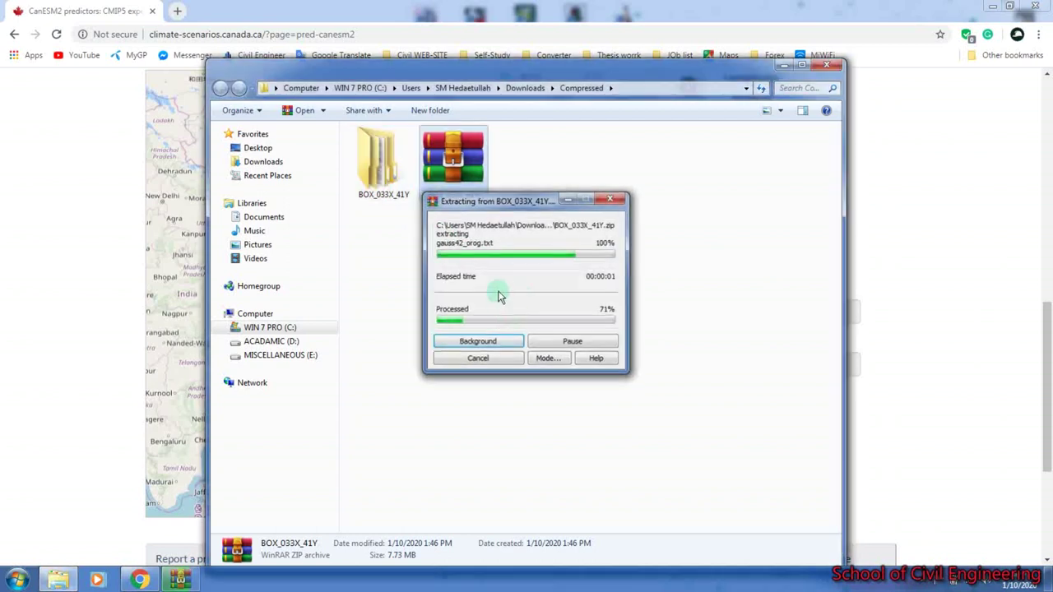
# - Open the extracted BOX_033X_41Y folder and examine its CanESM2 historical, rcp26, rcp45, rcp85 and NCEP-NCAR predictor folders
pyautogui.doubleClick(379, 164)
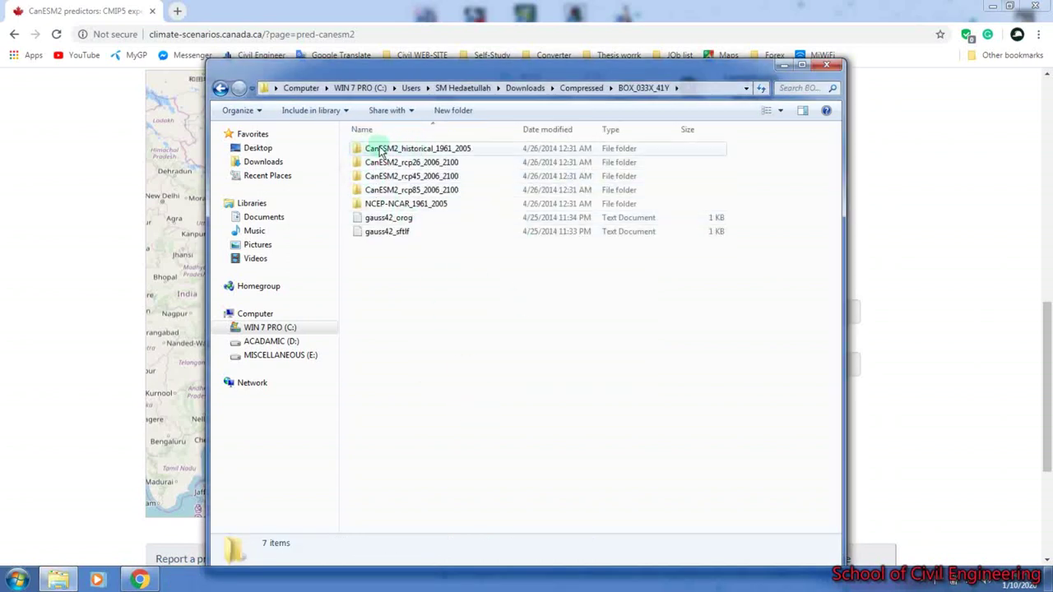
pyautogui.click(383, 151)
pyautogui.click(416, 166)
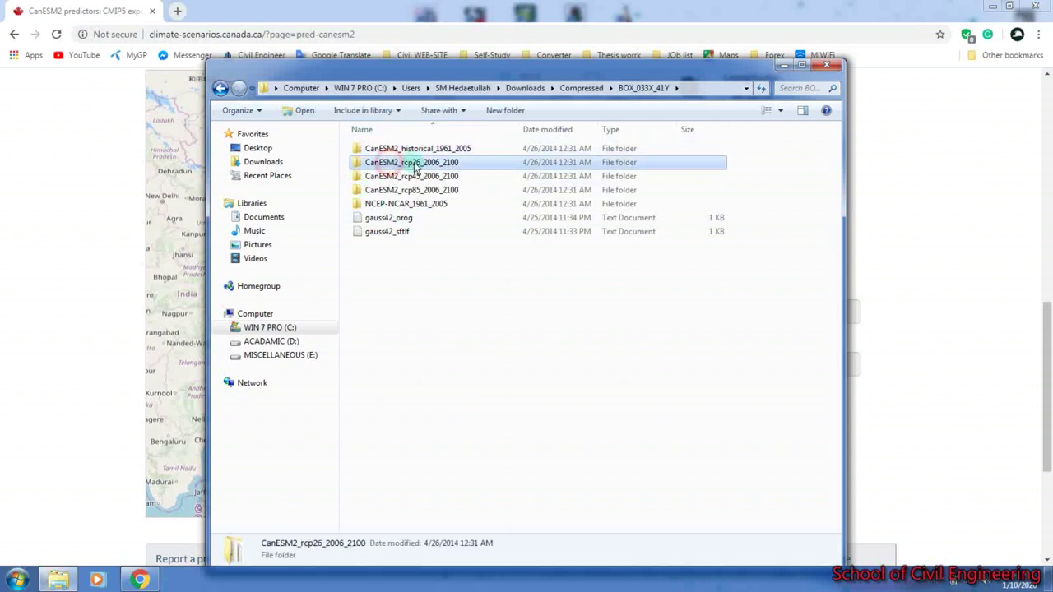
pyautogui.click(414, 177)
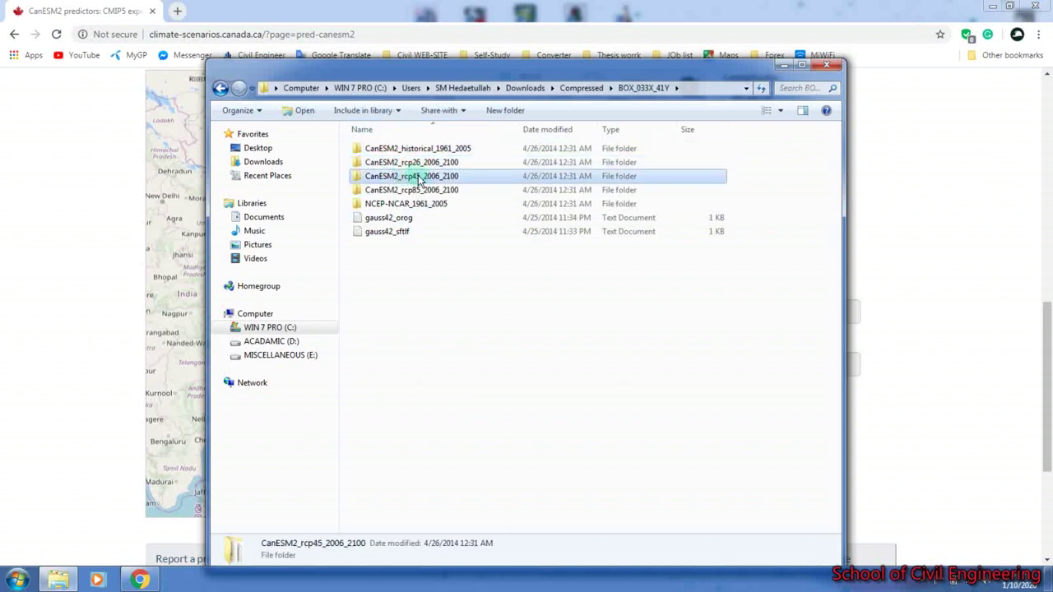
pyautogui.click(423, 191)
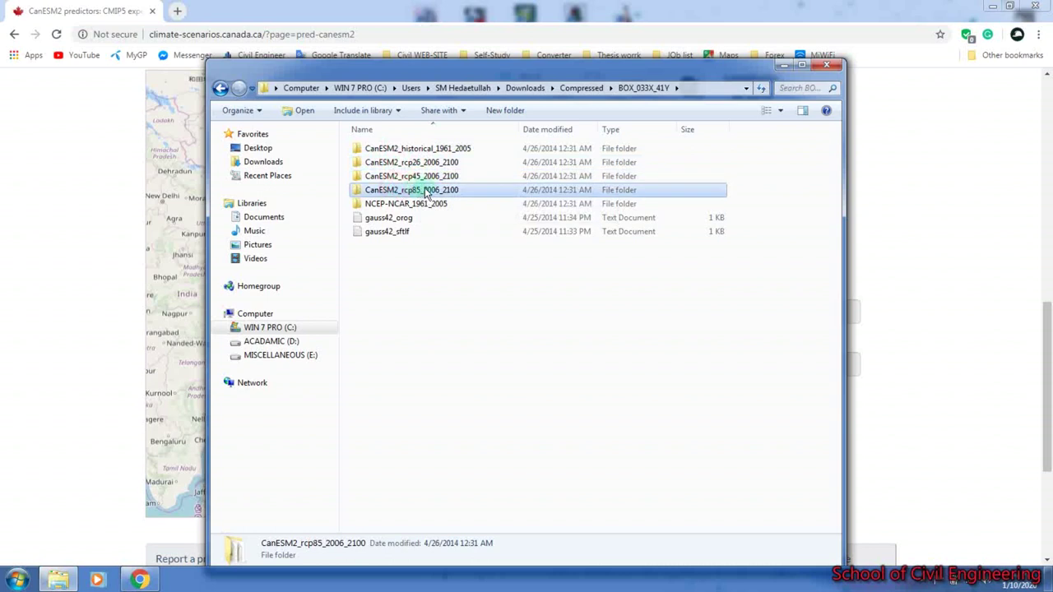
pyautogui.click(375, 206)
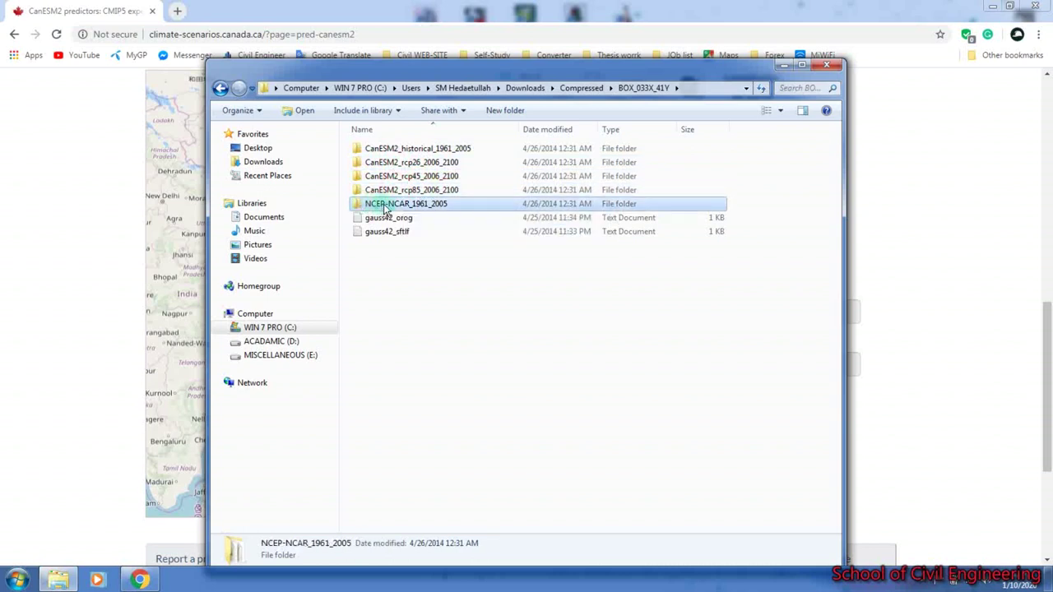
pyautogui.click(386, 345)
pyautogui.rightClick(401, 323)
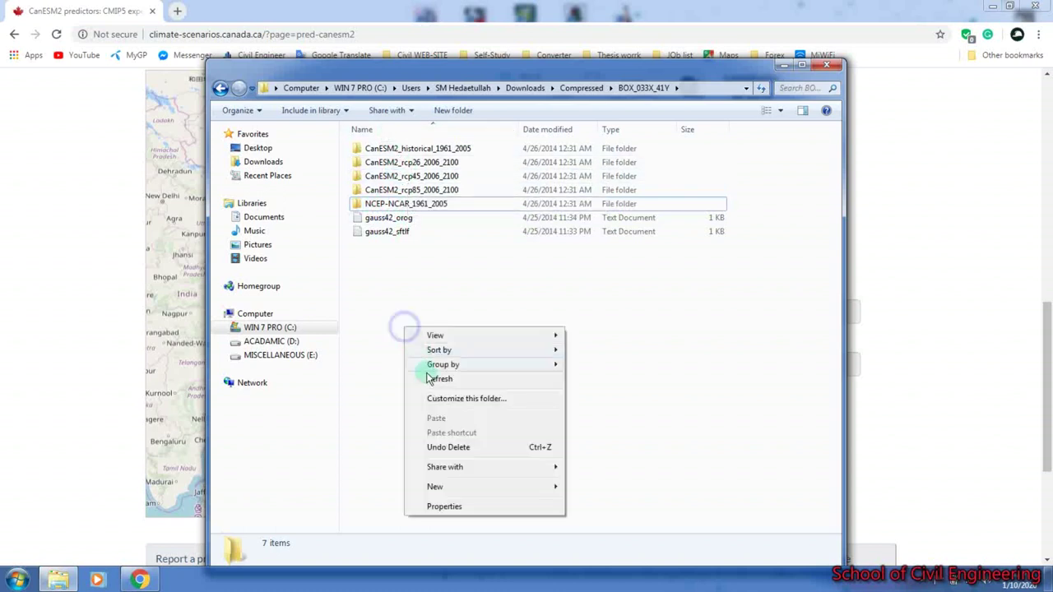
pyautogui.click(432, 382)
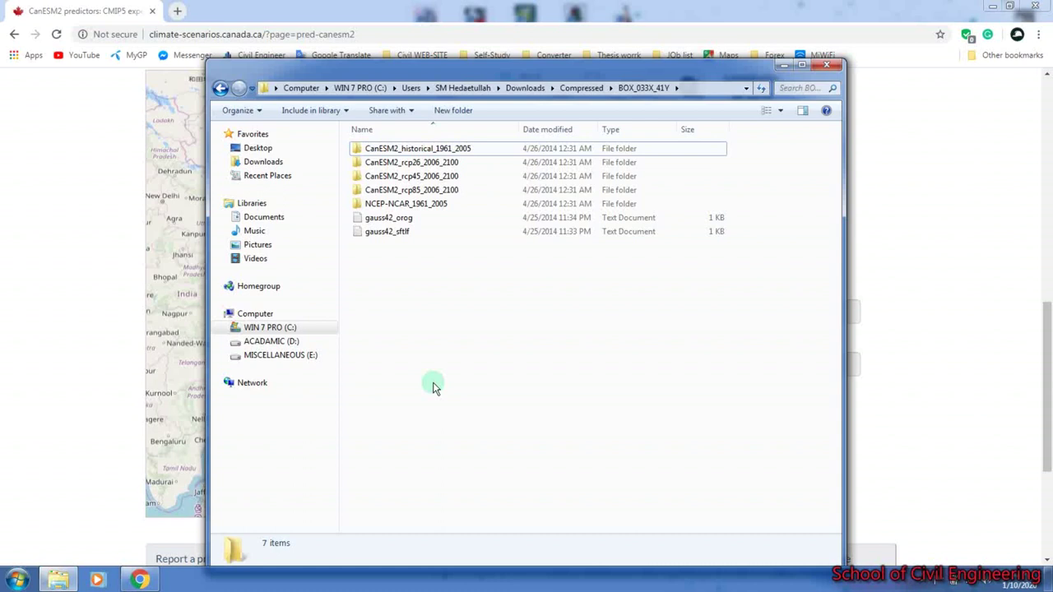
pyautogui.rightClick(434, 386)
pyautogui.click(417, 352)
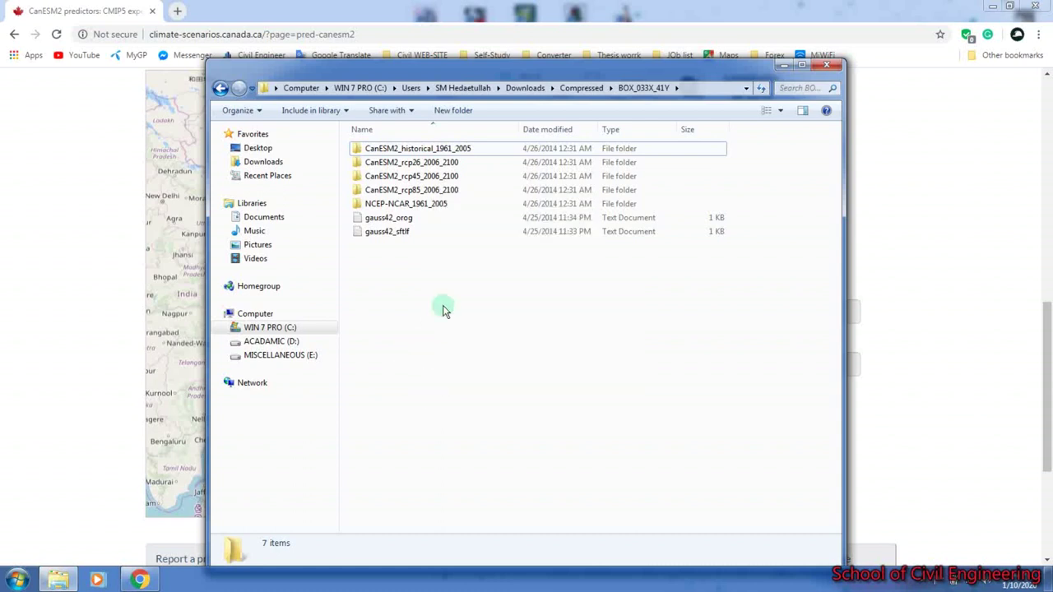